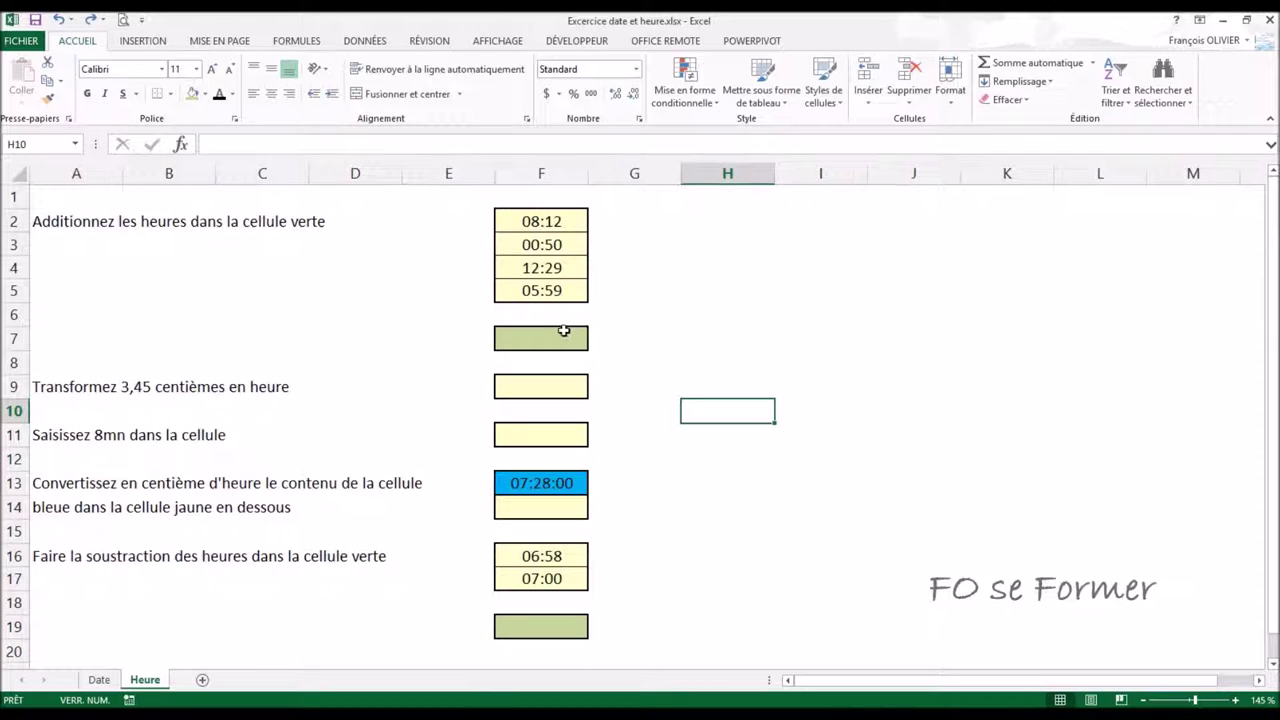
AutoSum F2:F5 into the green cell F7, giving =SOMME(F2:F5) showing 03:30
left_click(550, 338)
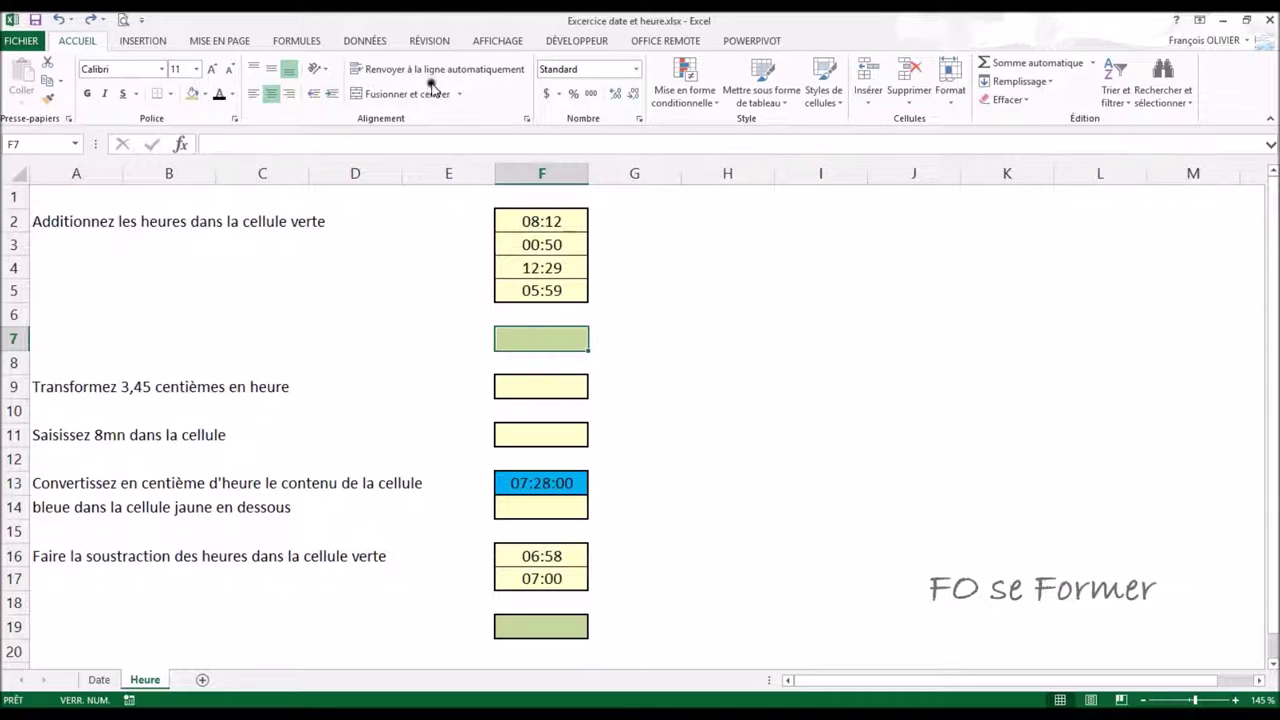
left_click(1038, 63)
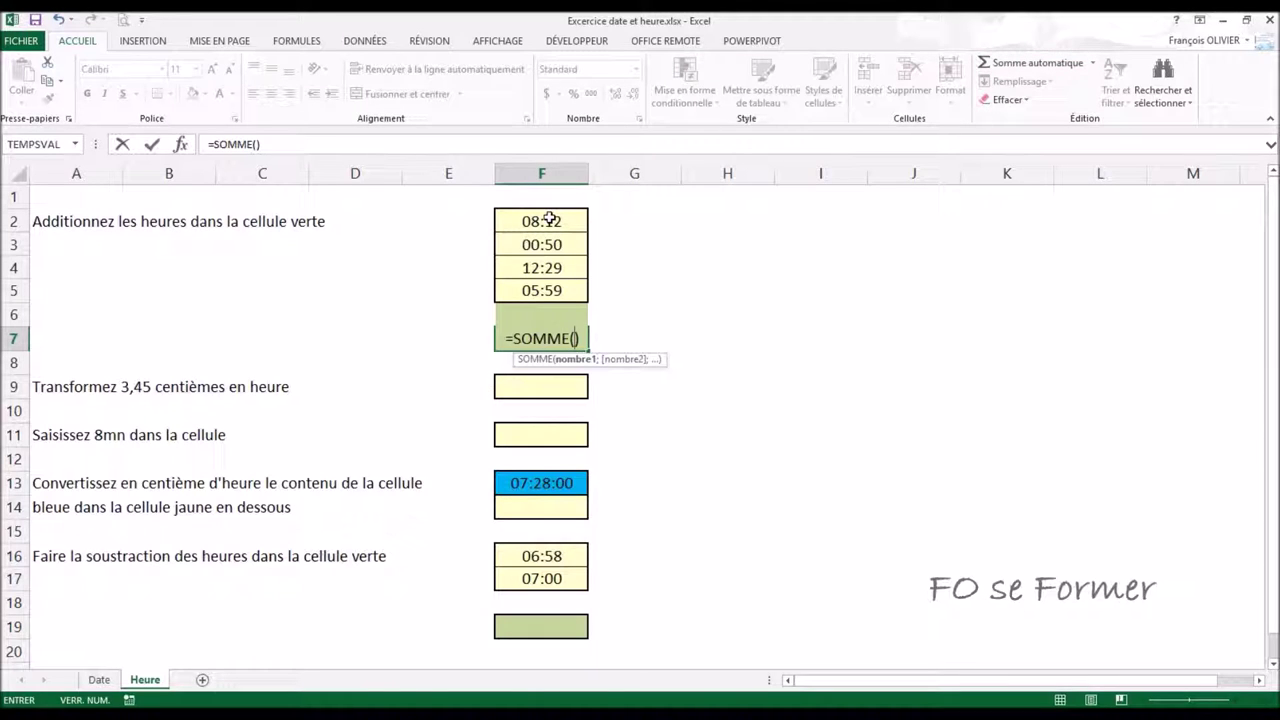
left_click_drag(550, 219, 553, 290)
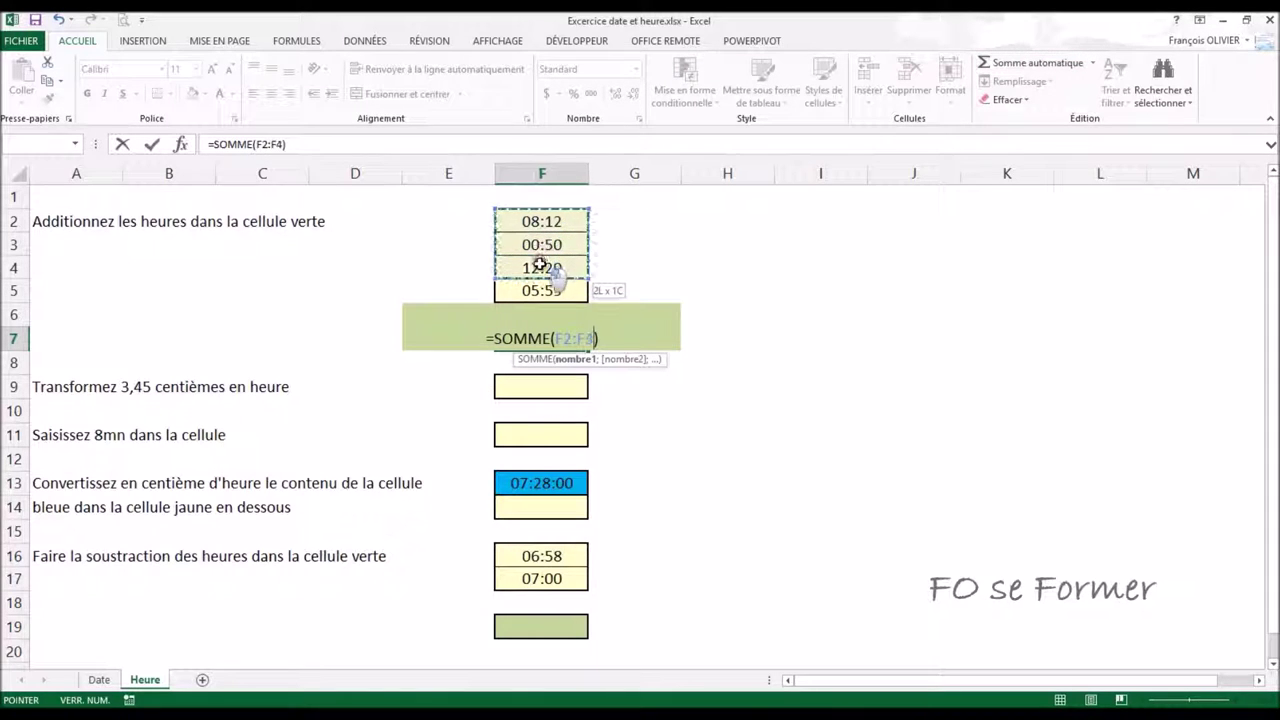
left_click_drag(537, 287, 538, 290)
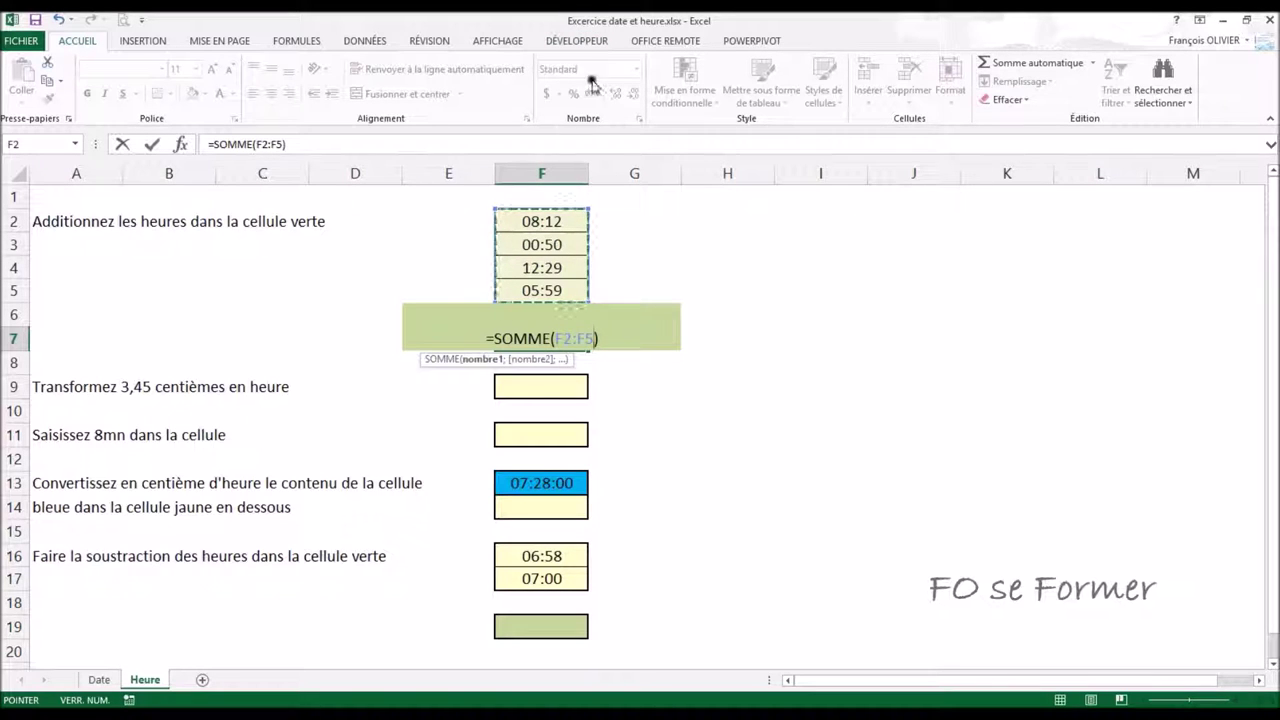
key("ctrl+Return")
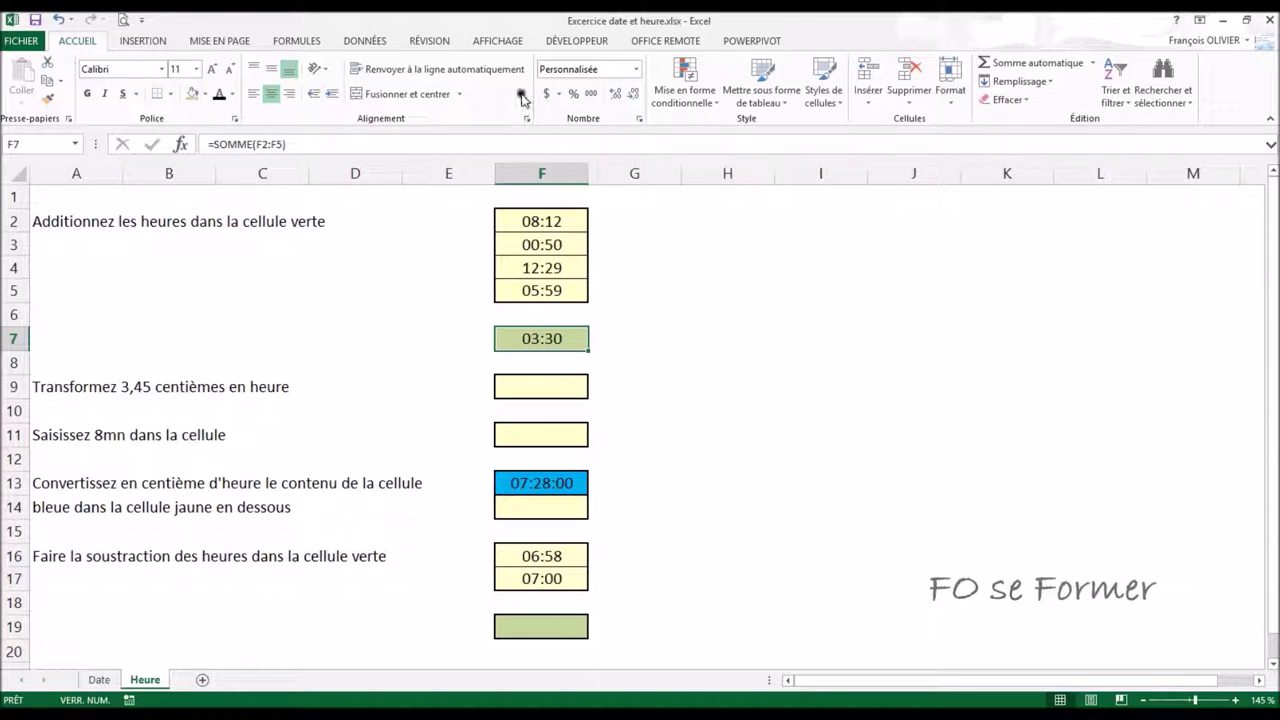
Apply the custom number format [h]:mm;@ to F7 so it shows 27:30
left_click(637, 70)
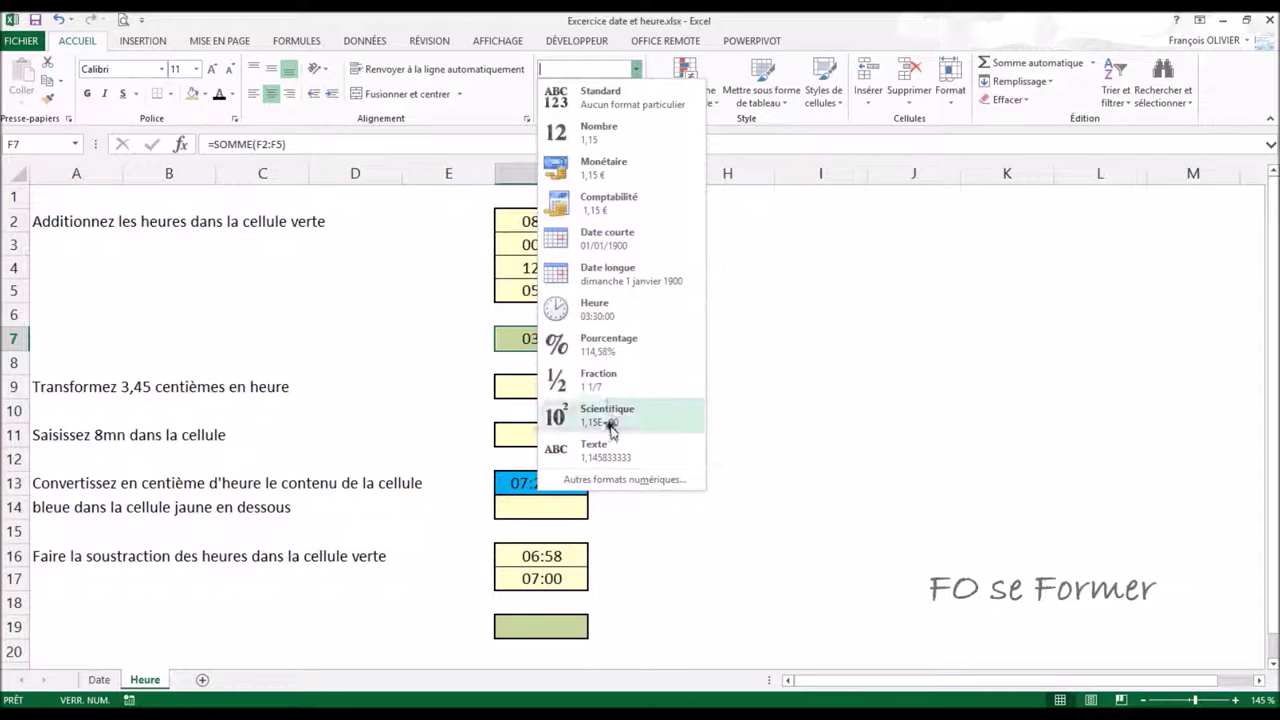
left_click(612, 480)
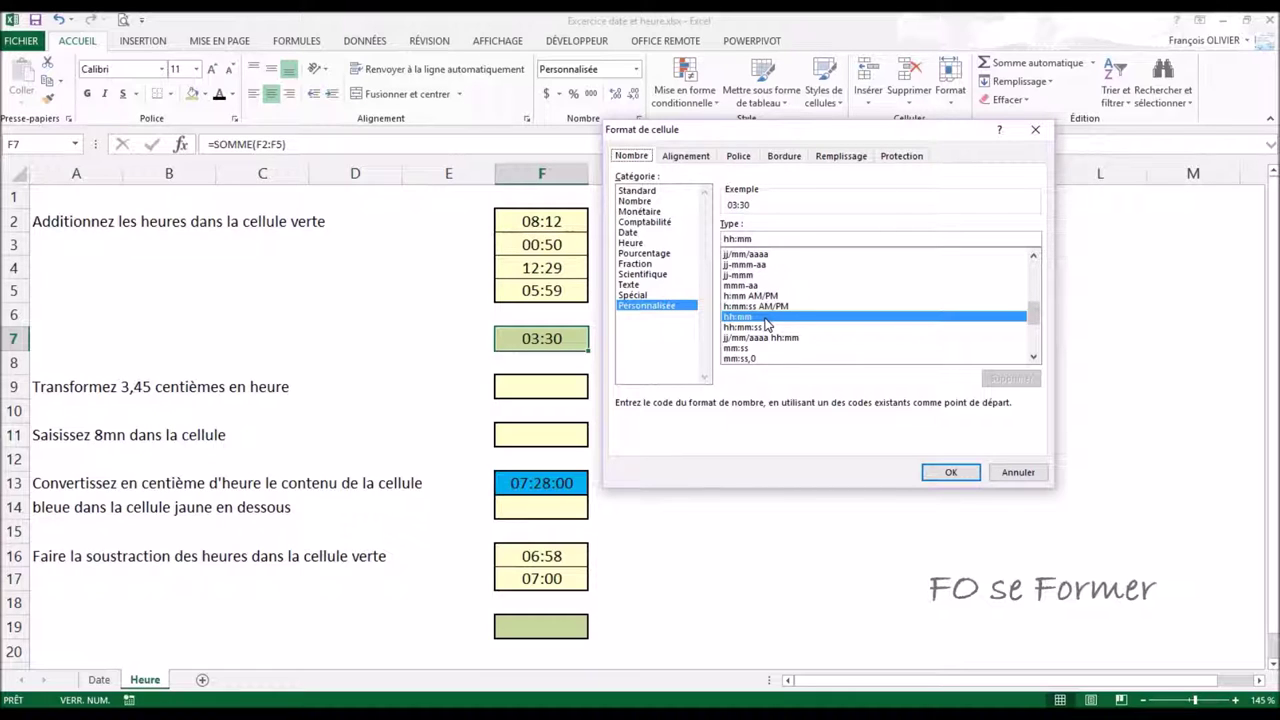
left_click_drag(1034, 314, 1052, 355)
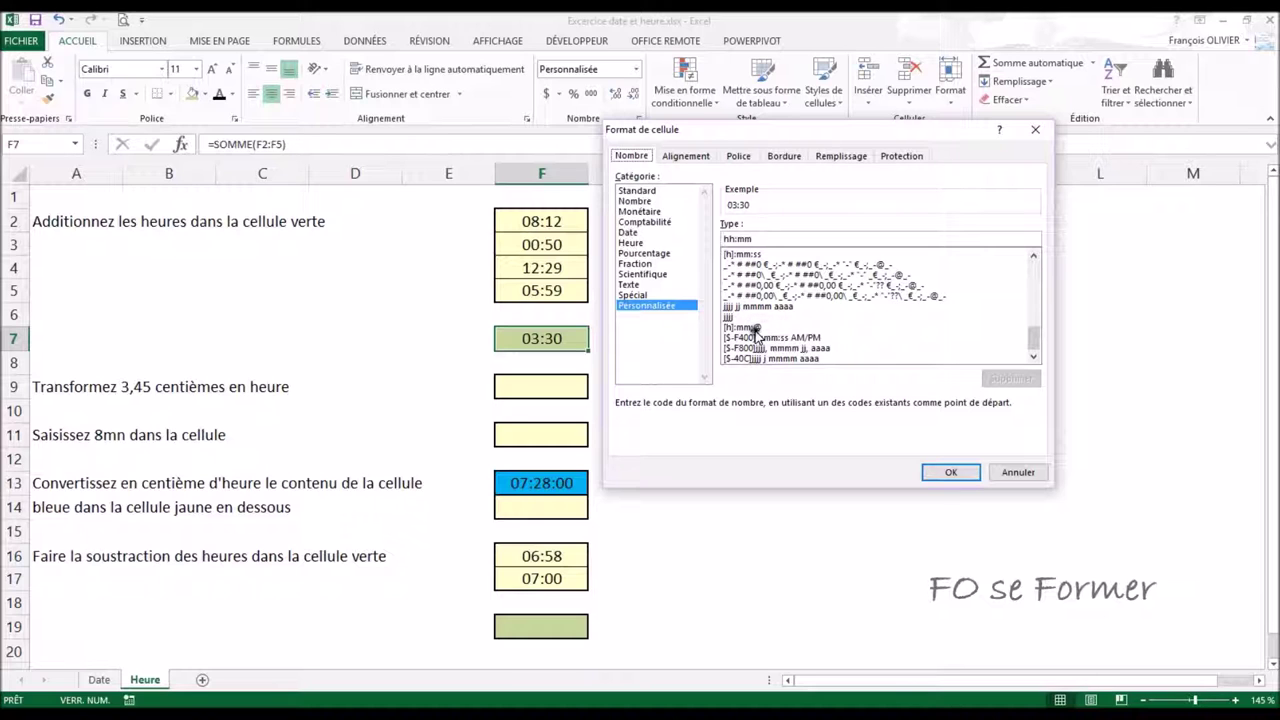
left_click(741, 328)
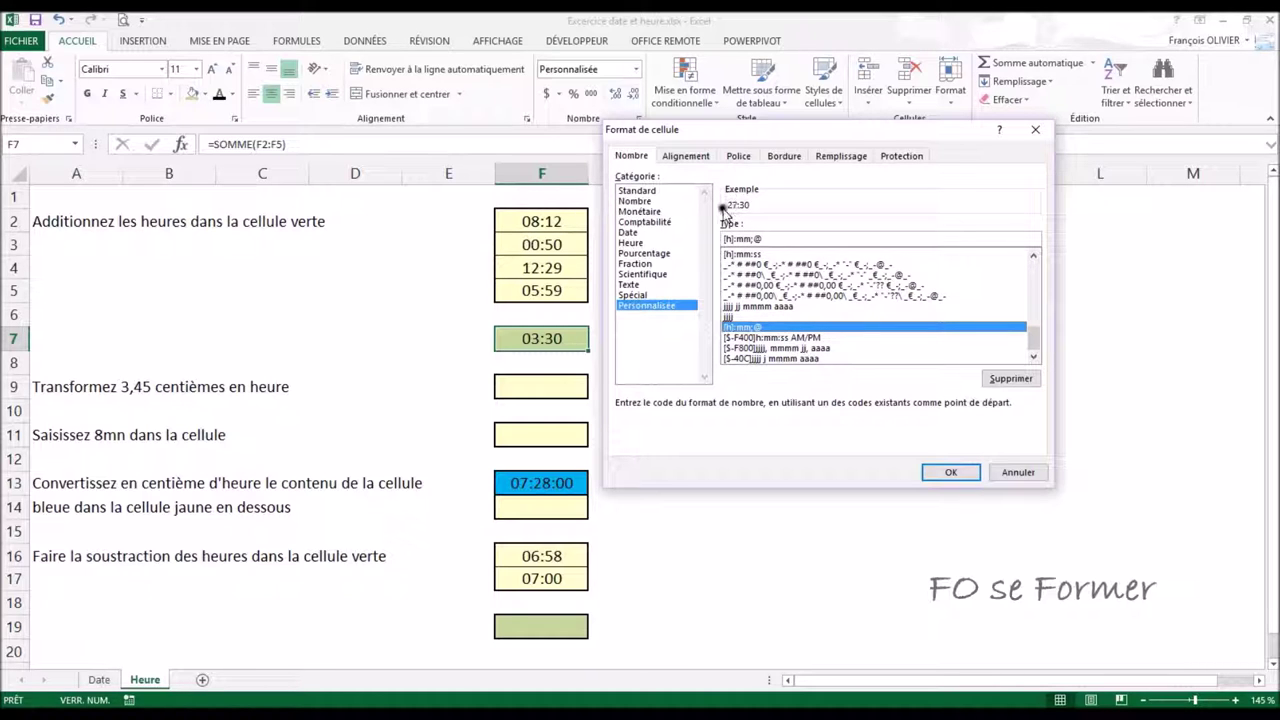
left_click(955, 472)
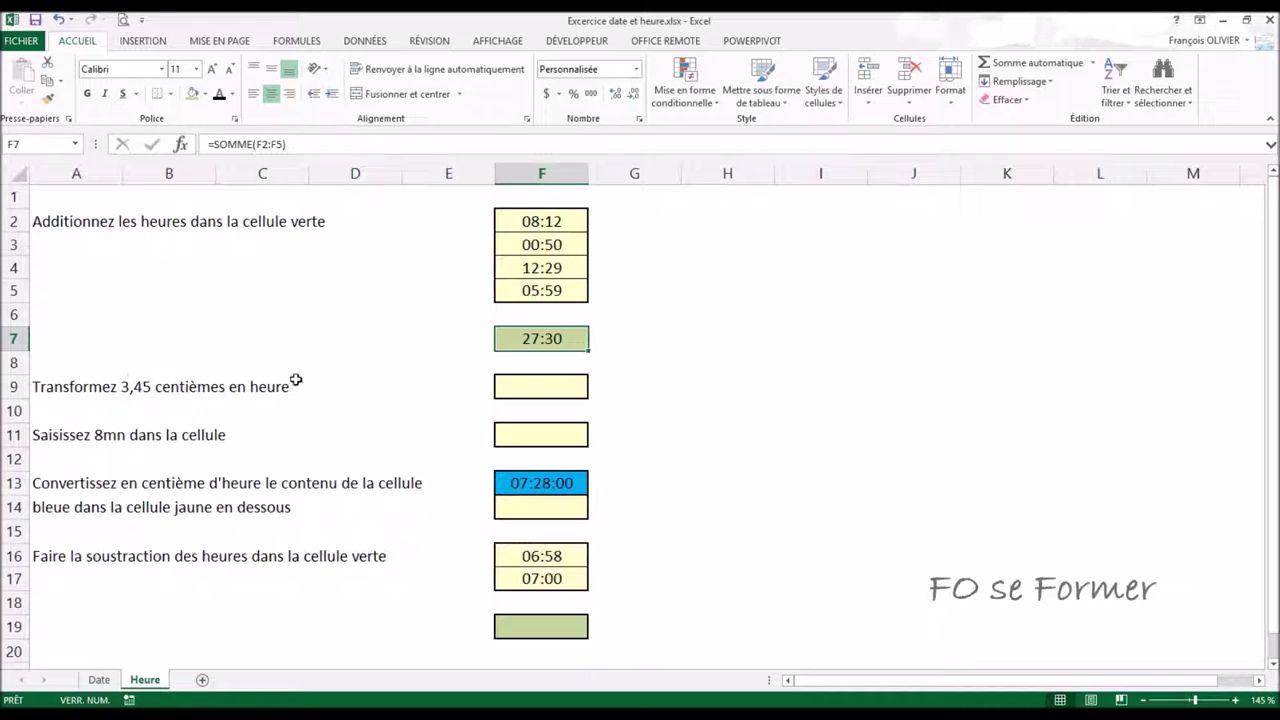
Enter =3,45/24 in F9 and format it as Heure, showing 03:27:00
left_click(531, 390)
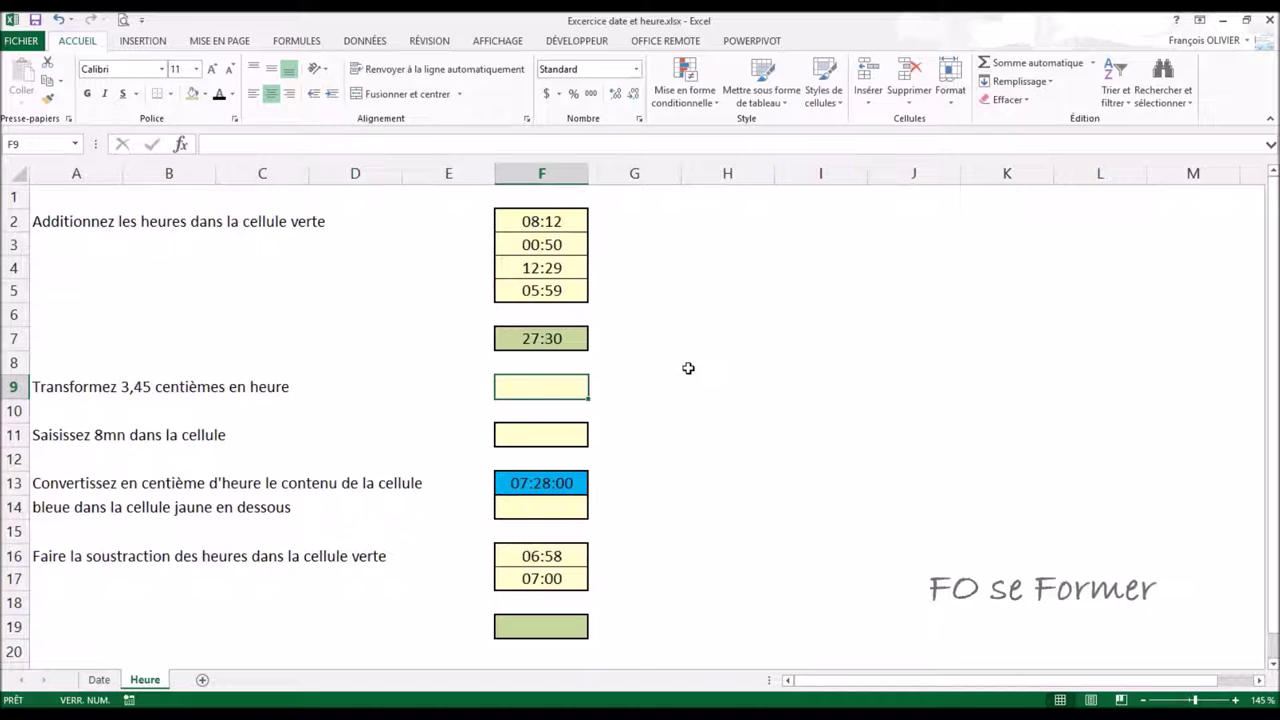
type("=")
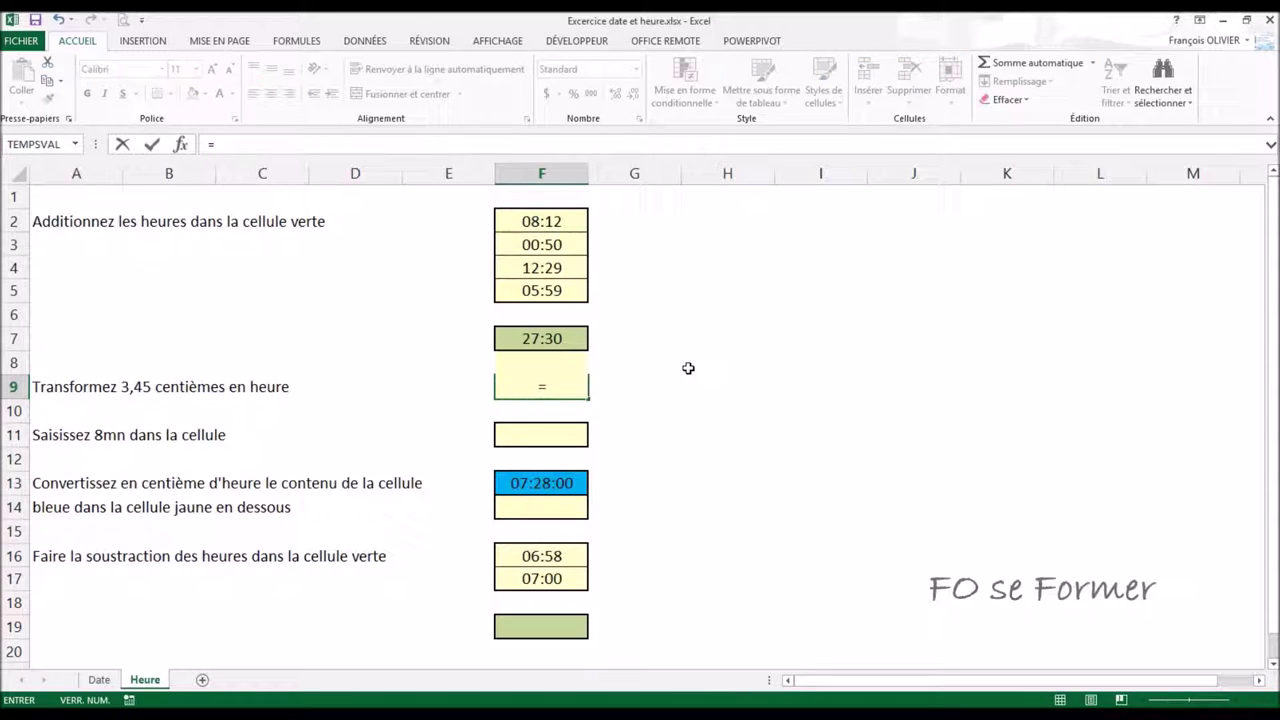
type("3,45")
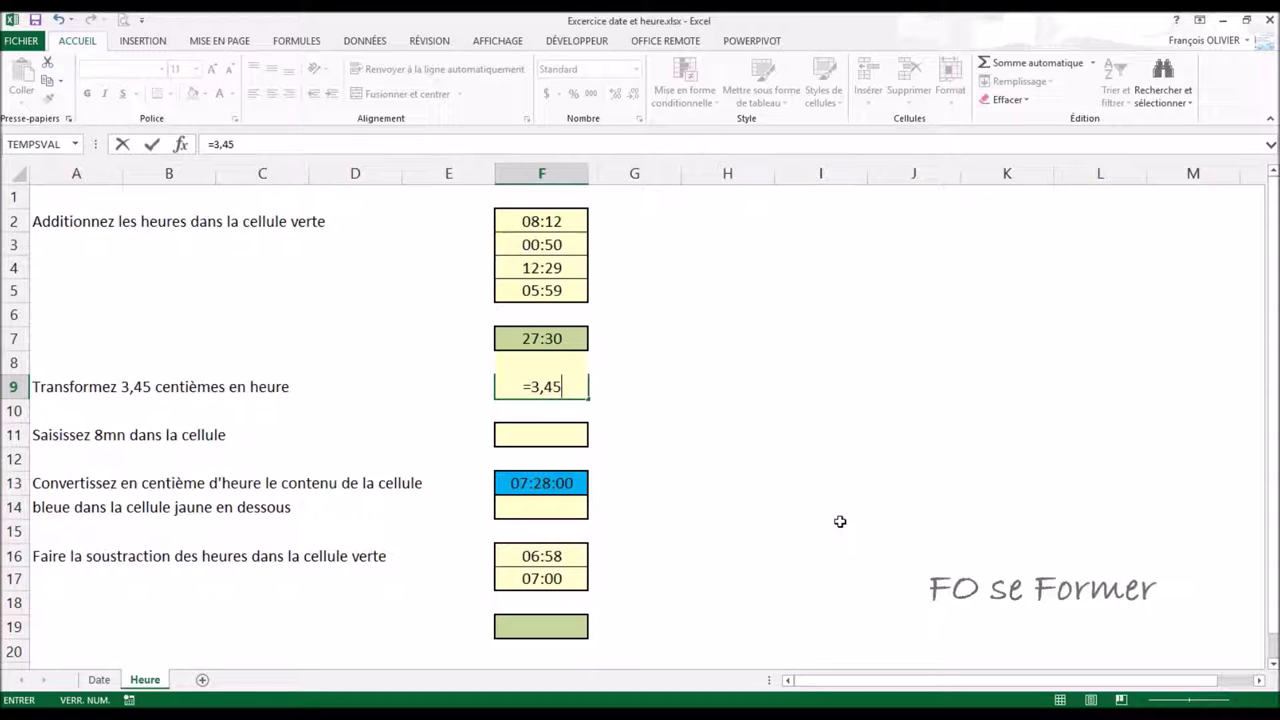
type("/24")
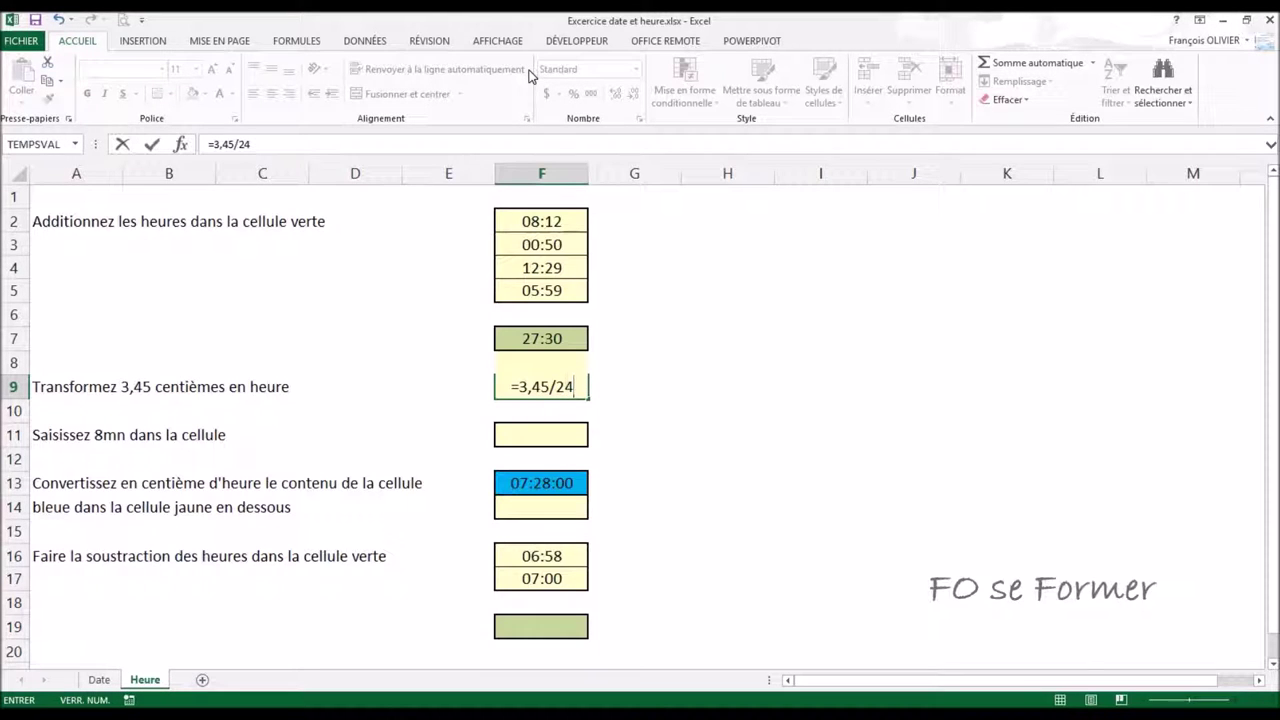
key("ctrl+Return")
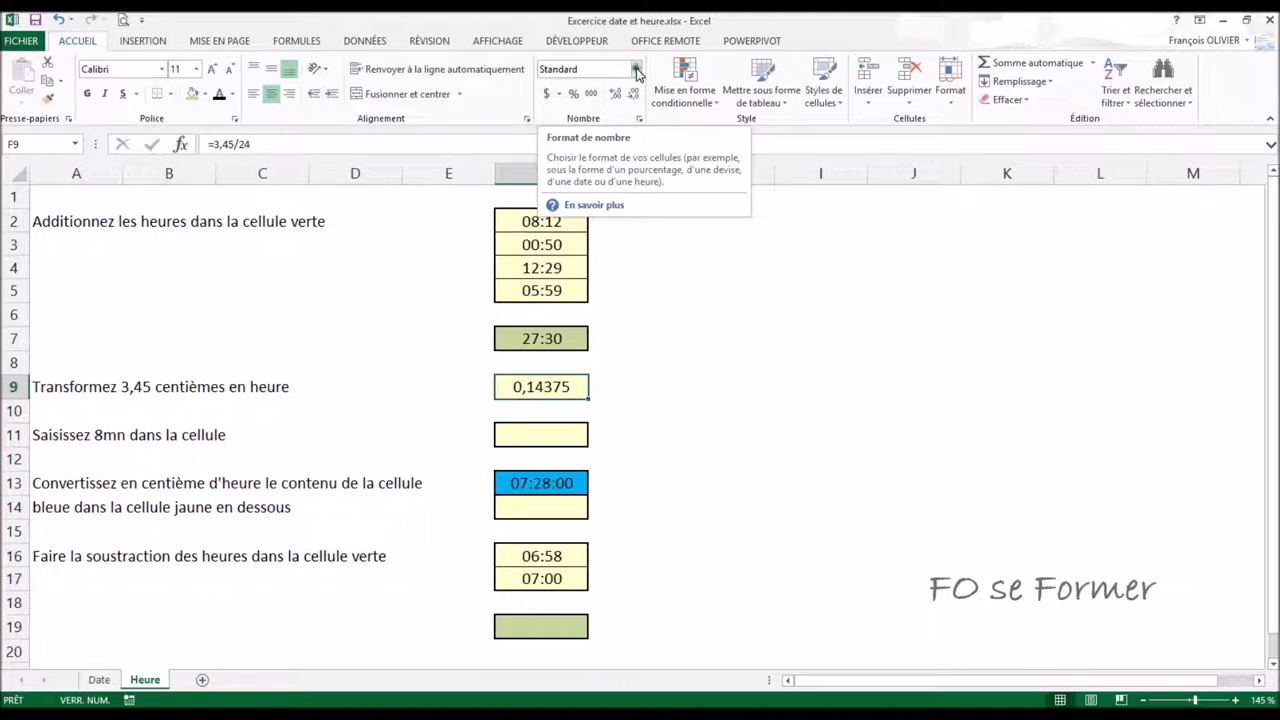
left_click(636, 70)
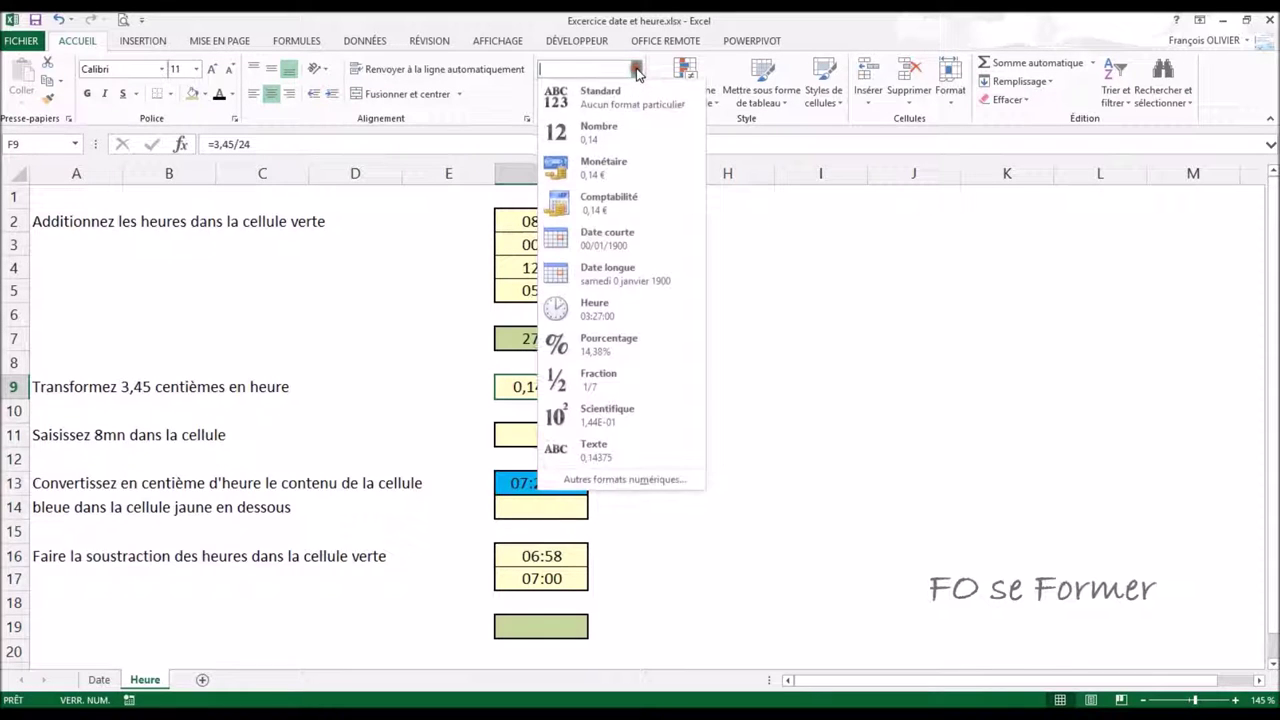
left_click(620, 320)
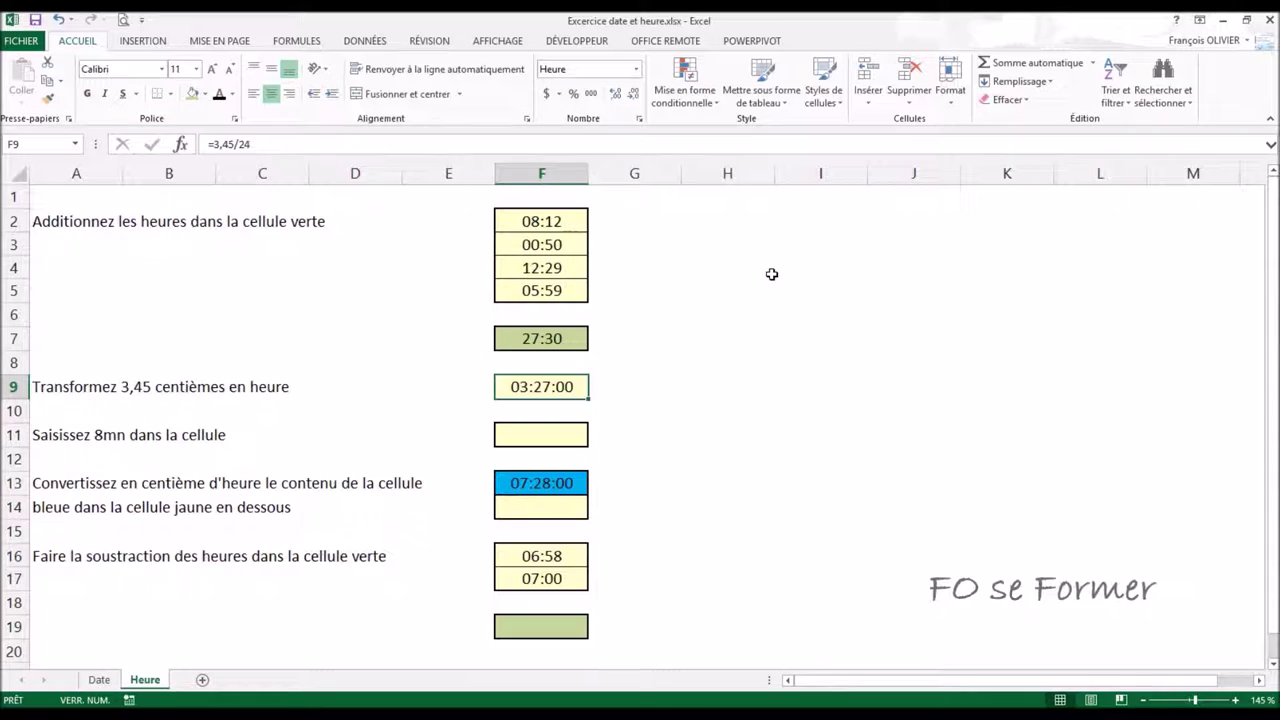
left_click(540, 440)
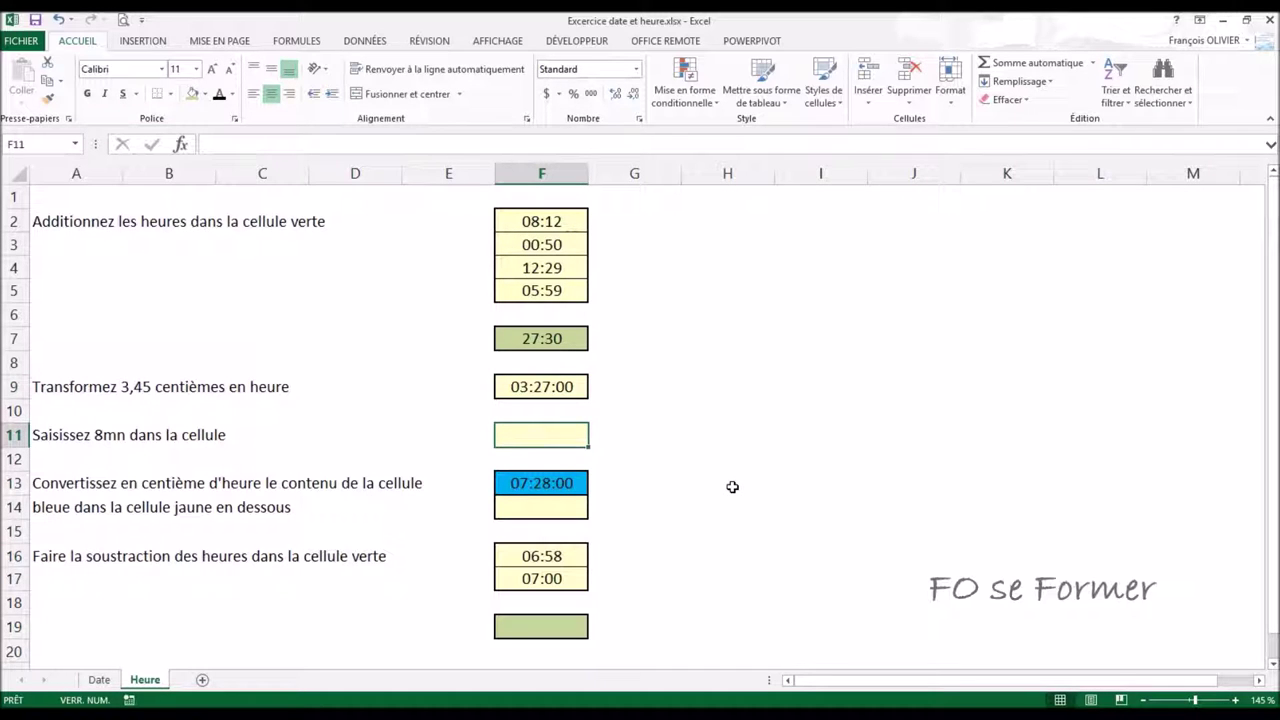
Enter 00:08 in F11, then review the formula behind F9
type("00:08")
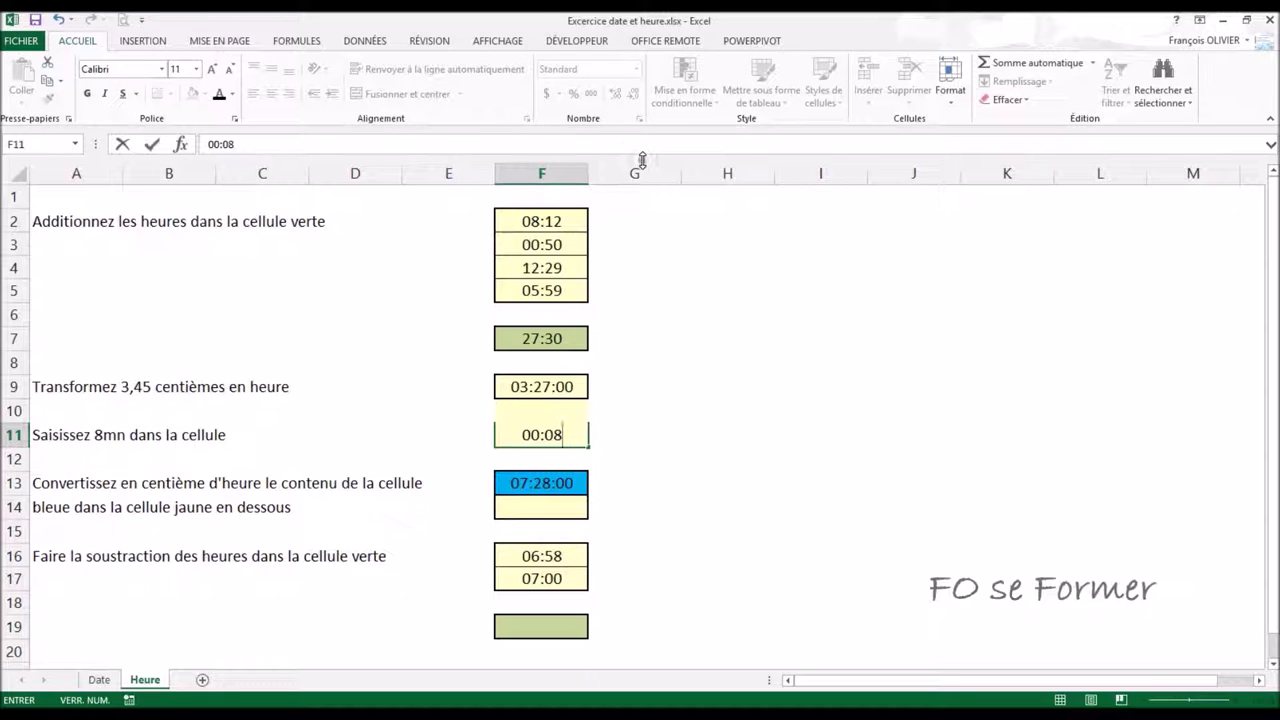
key("ctrl+Return")
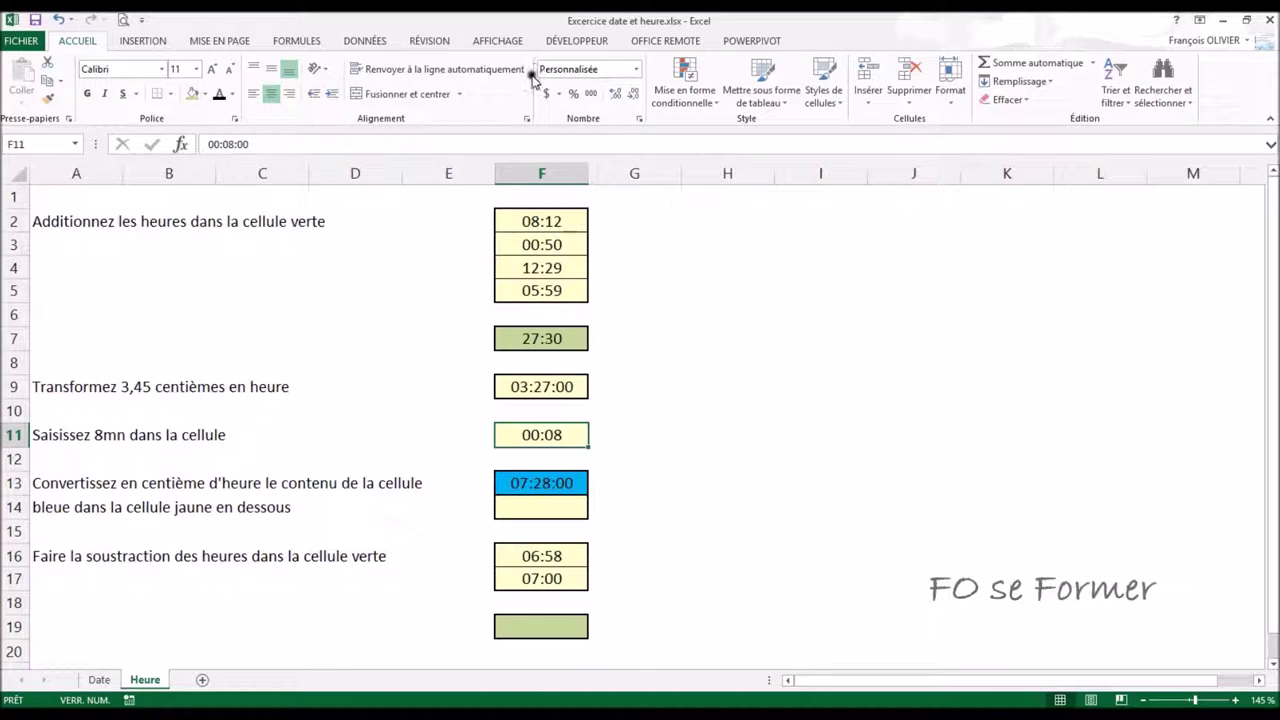
left_click(568, 387)
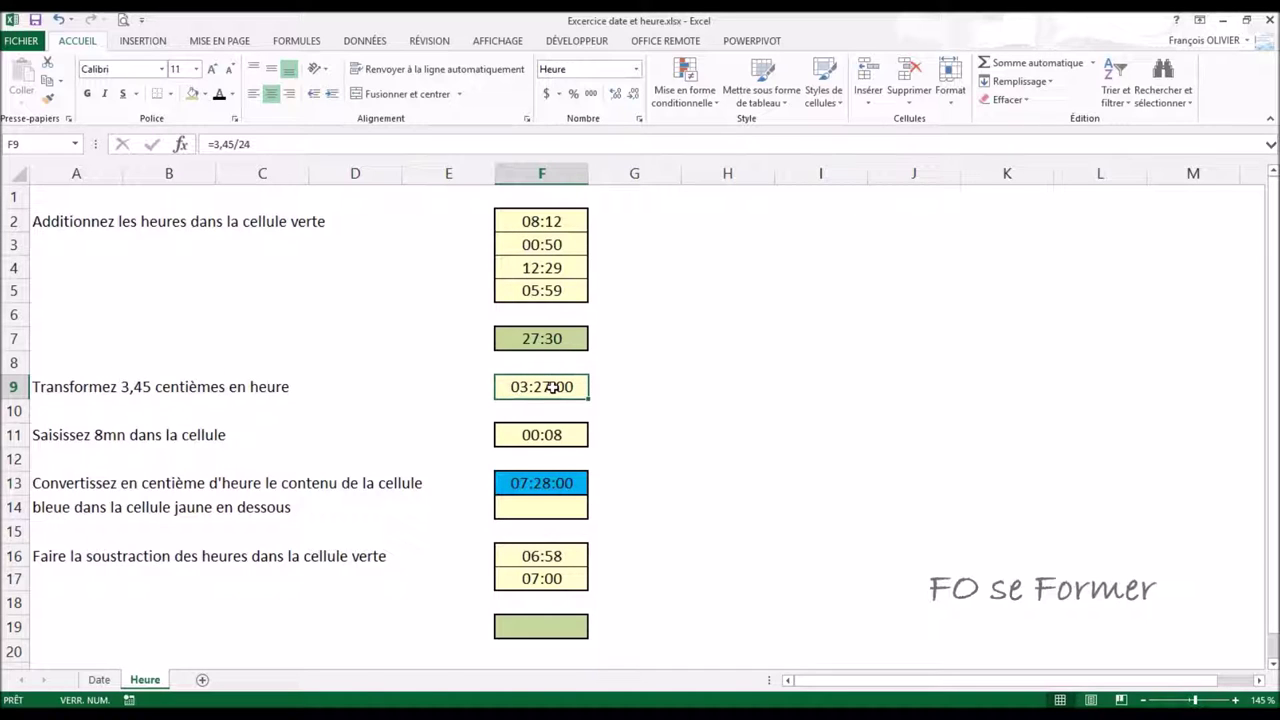
left_click(539, 504)
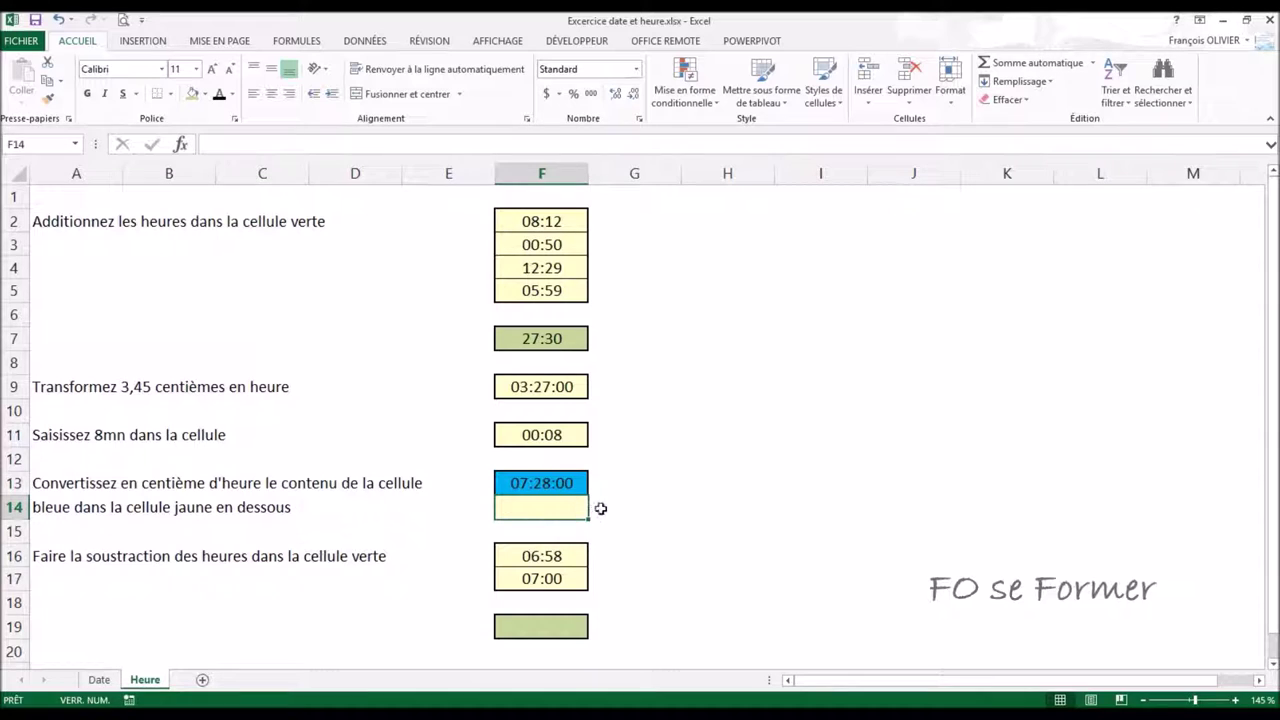
Enter the formula =F13*24 in F14
type("=")
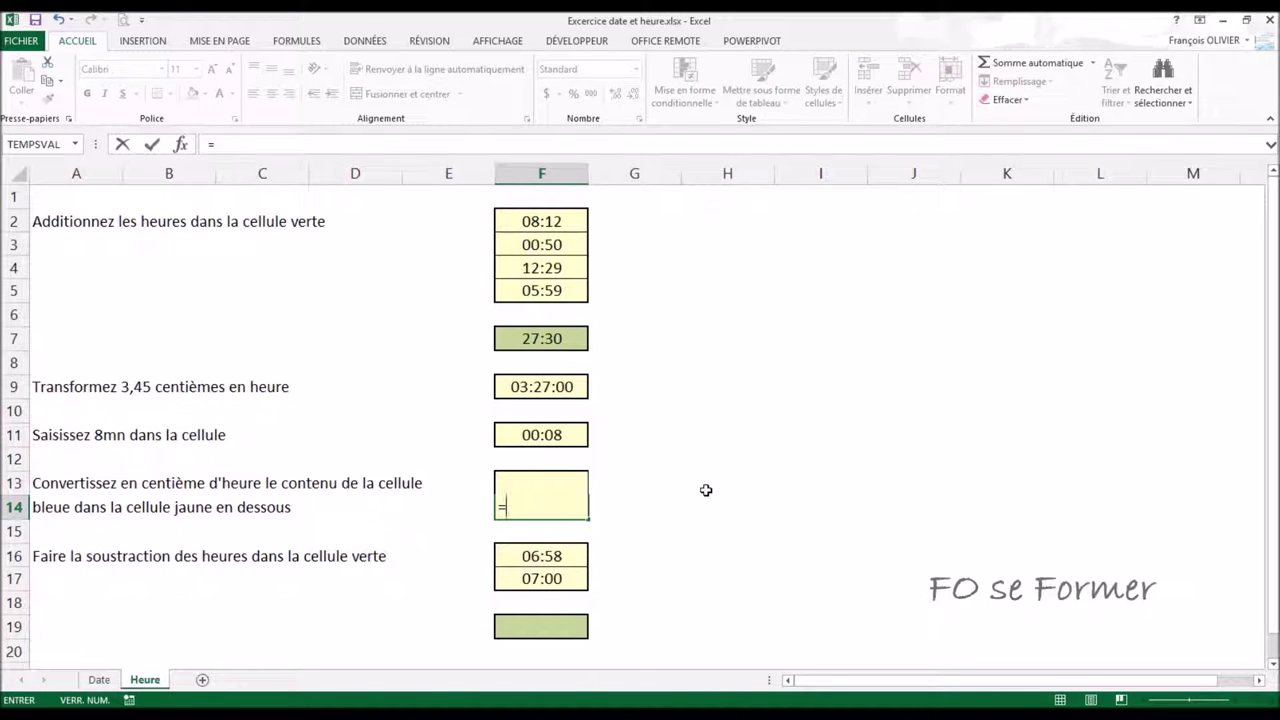
type("F")
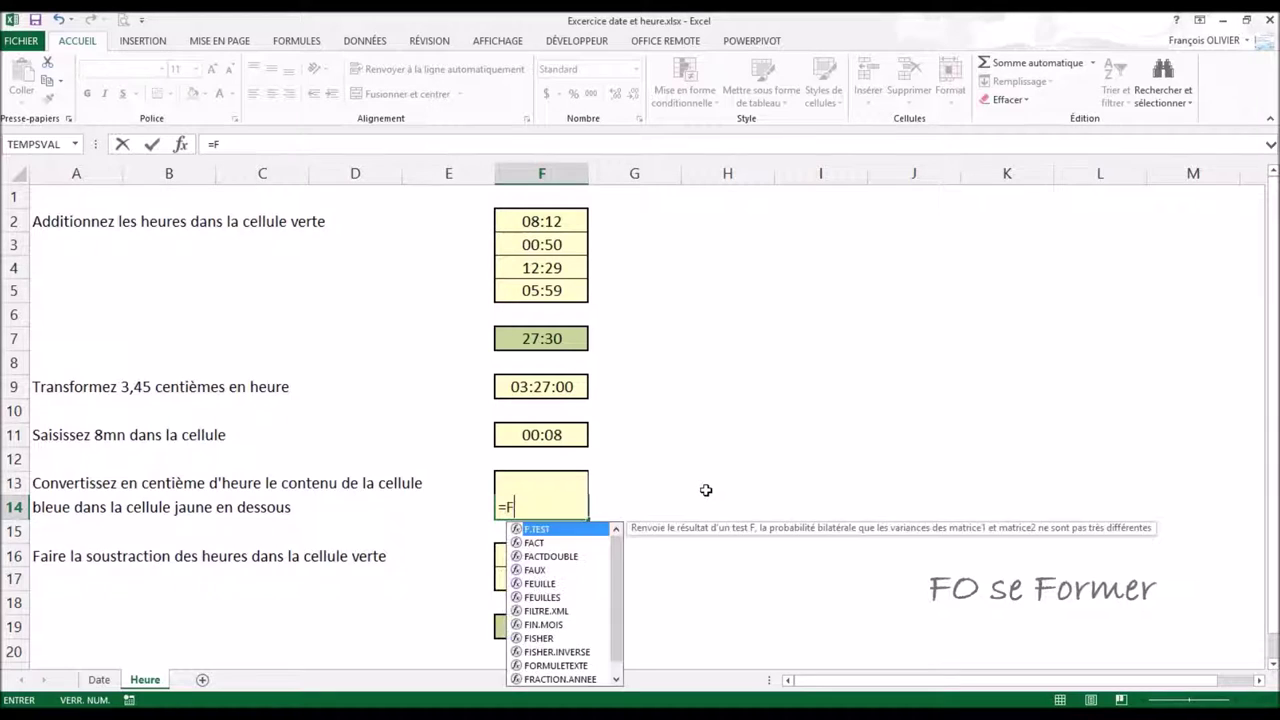
type("13")
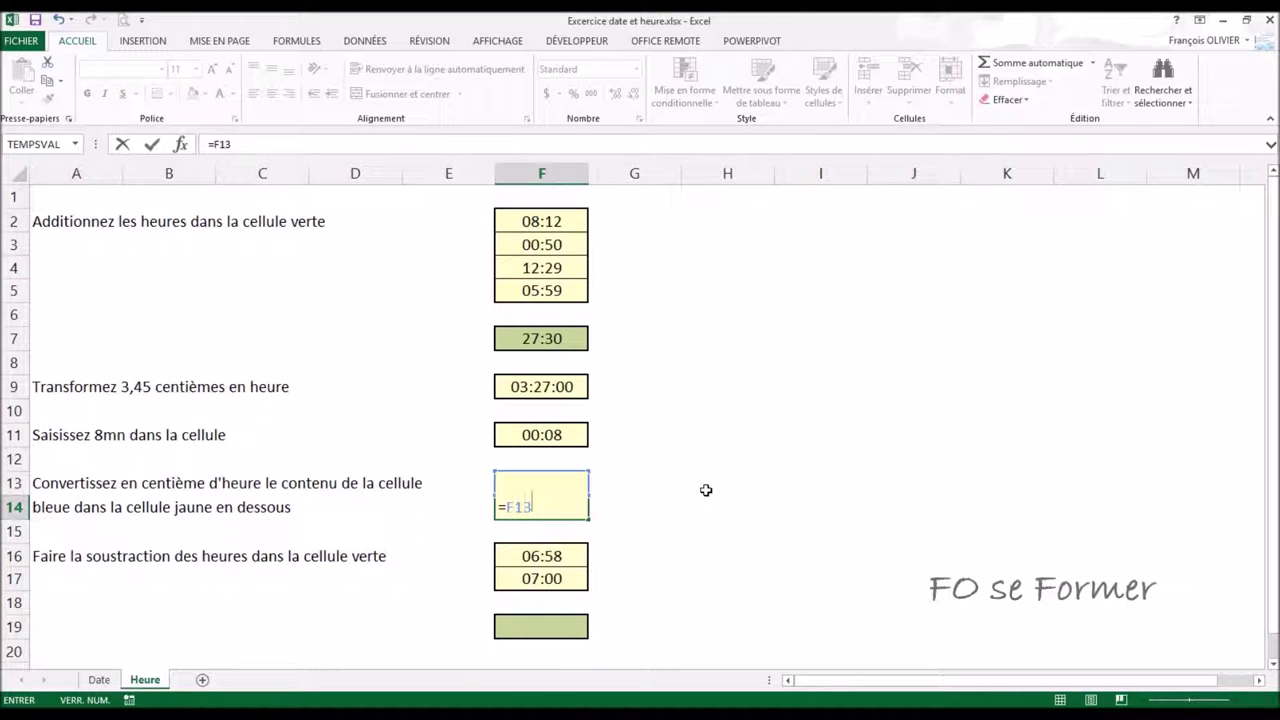
type("*")
type("24")
key("ctrl+Return")
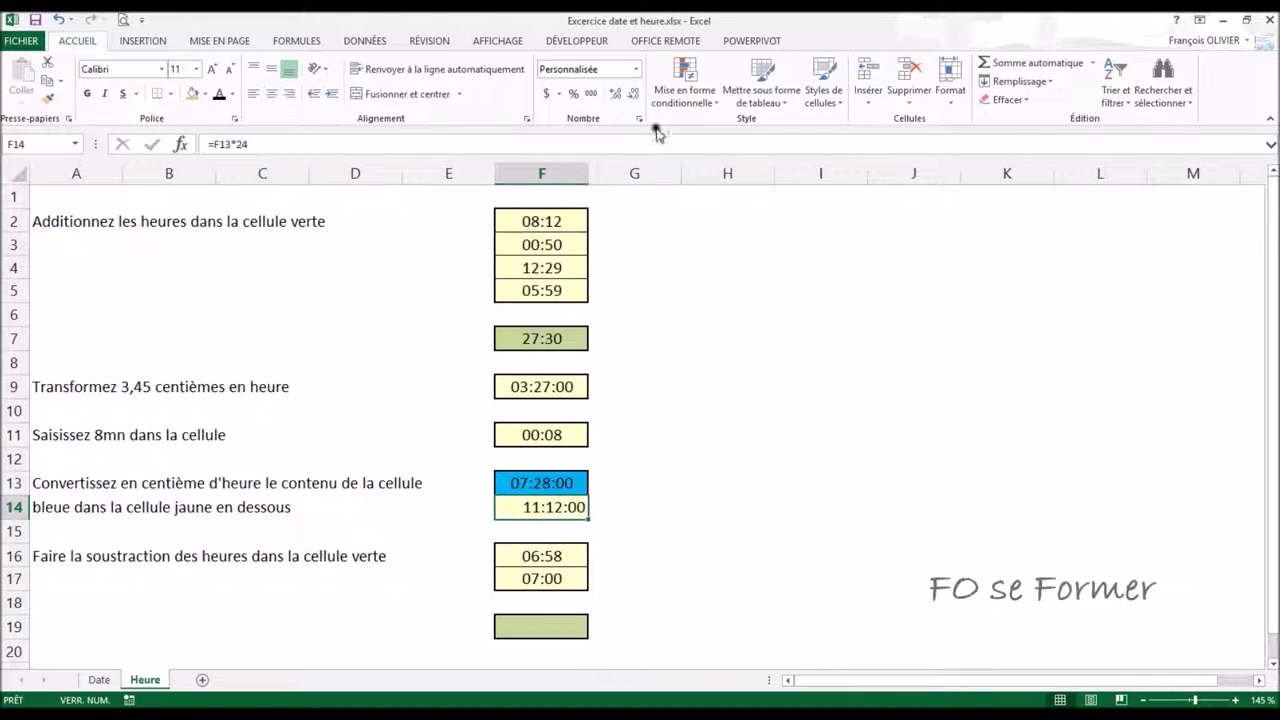
Format F14 as Standard and decrease its decimals until it reads 7,47
left_click(638, 69)
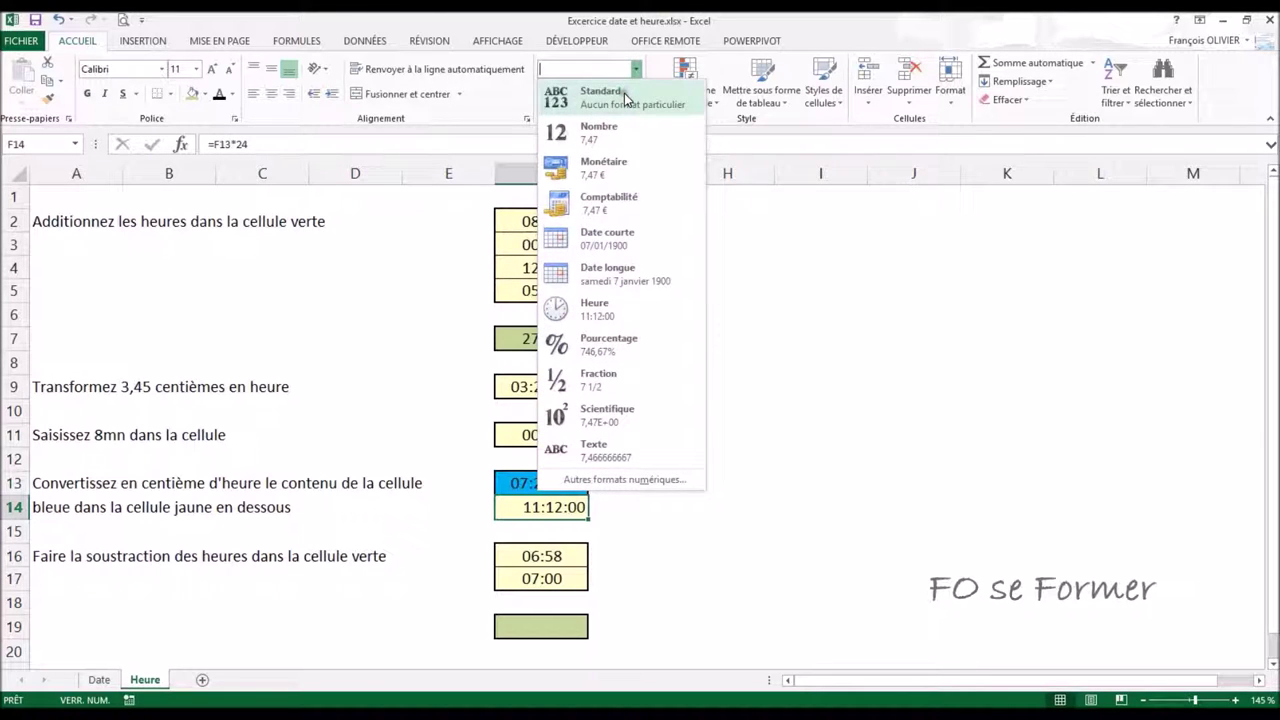
left_click(634, 105)
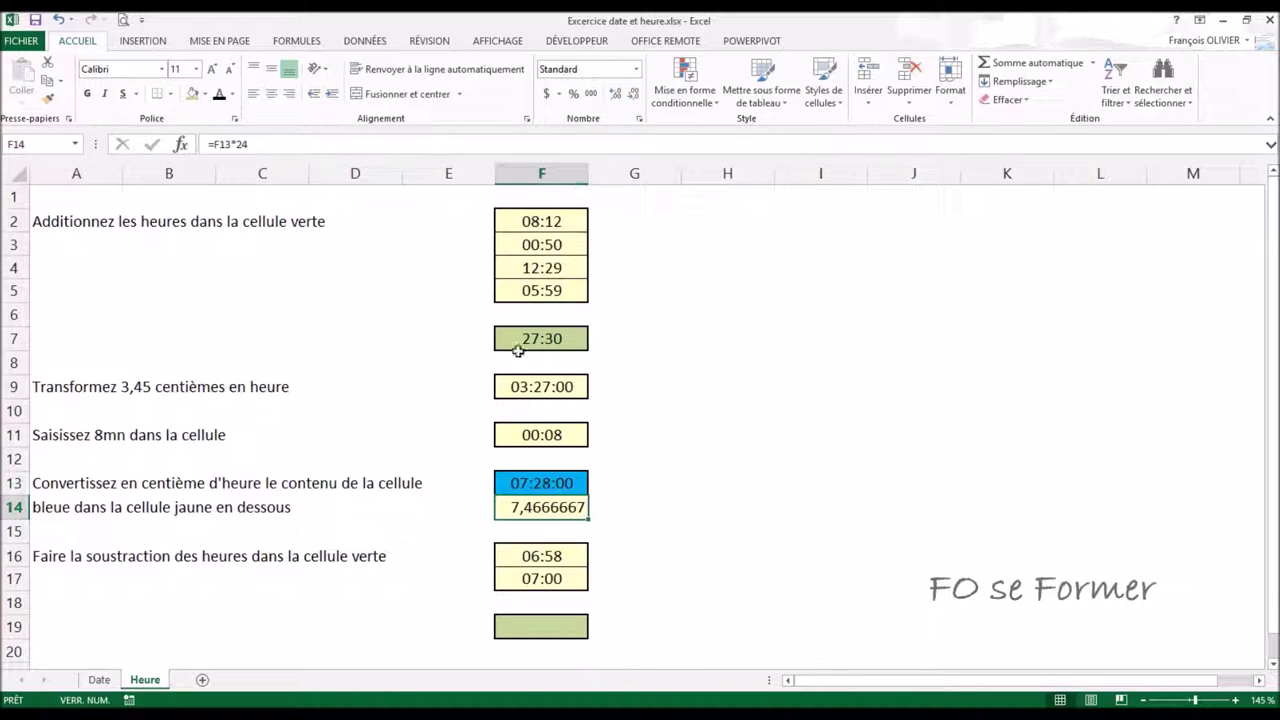
left_click(631, 94)
left_click(631, 94)
left_click(630, 95)
left_click(630, 95)
left_click(630, 95)
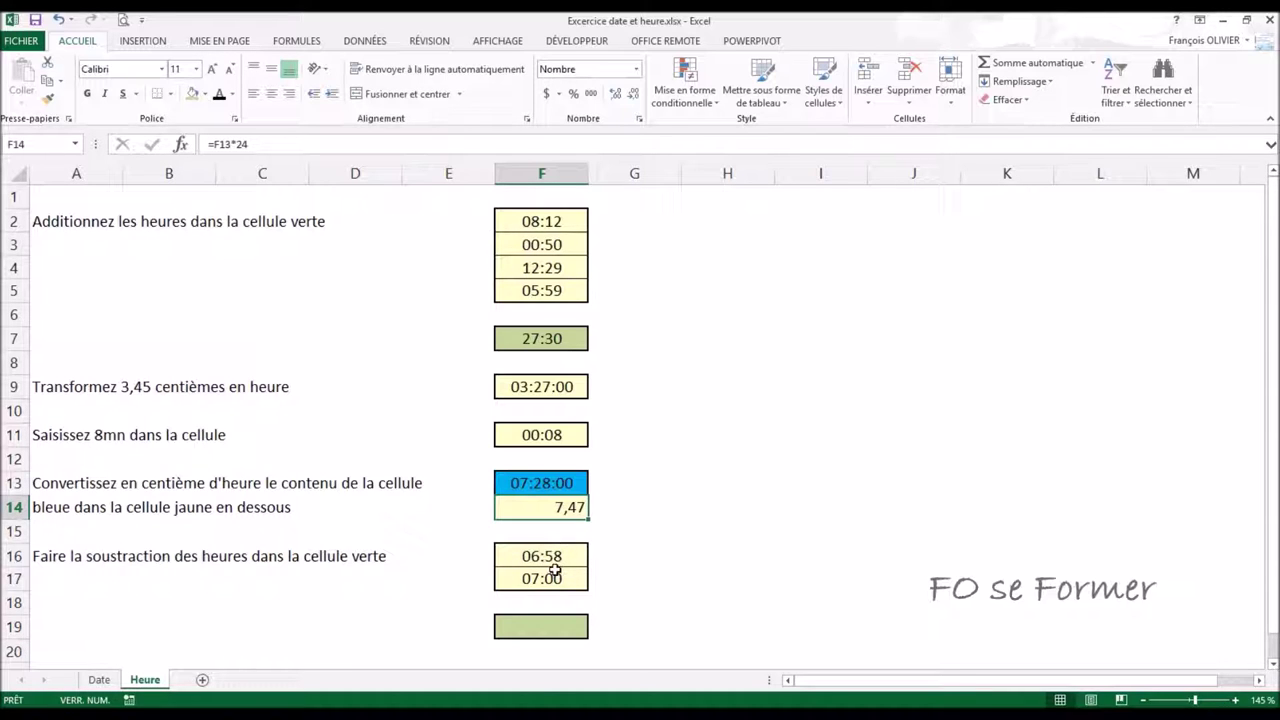
left_click(540, 636)
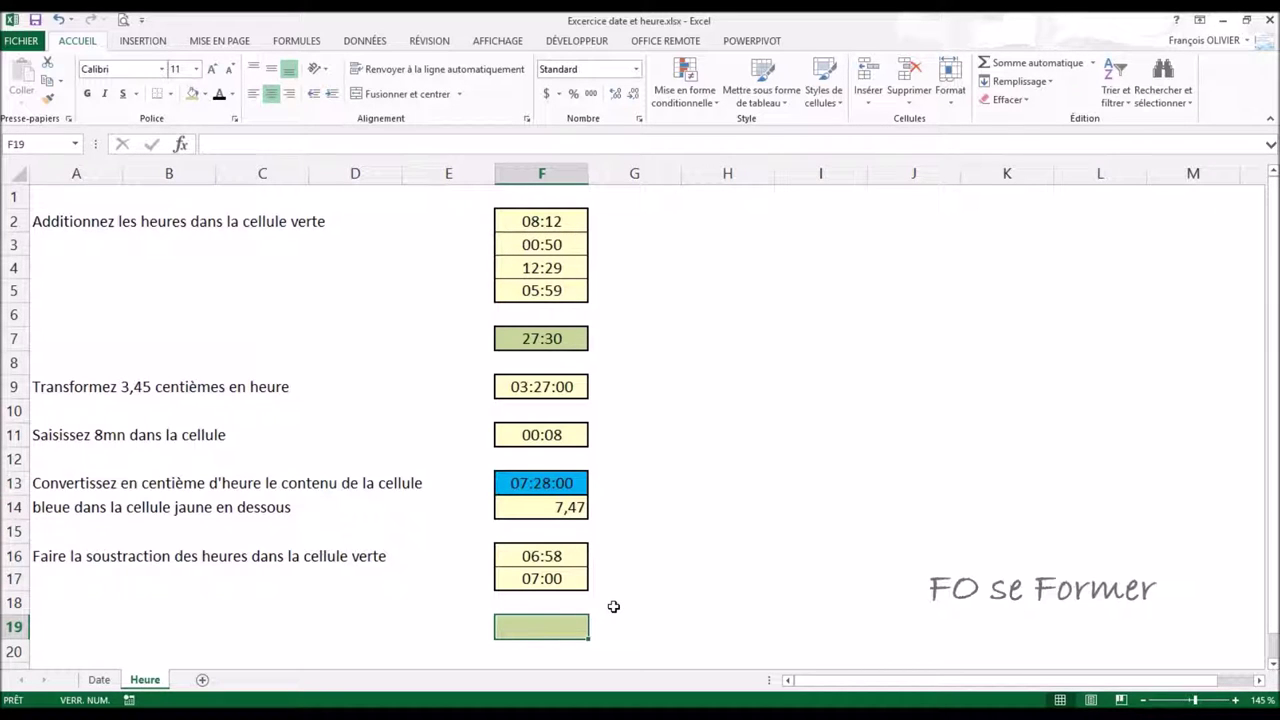
Enter =F16-F17 in F19, which displays hashes for the negative time
type("=")
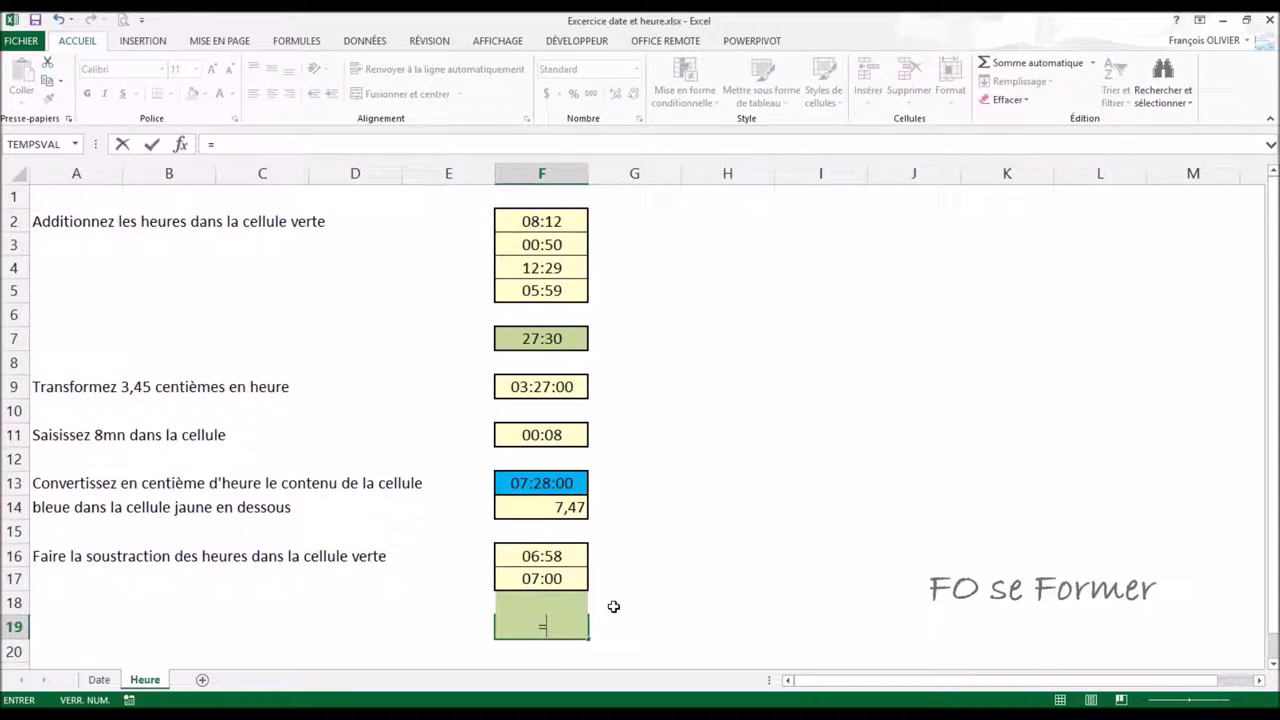
left_click(557, 555)
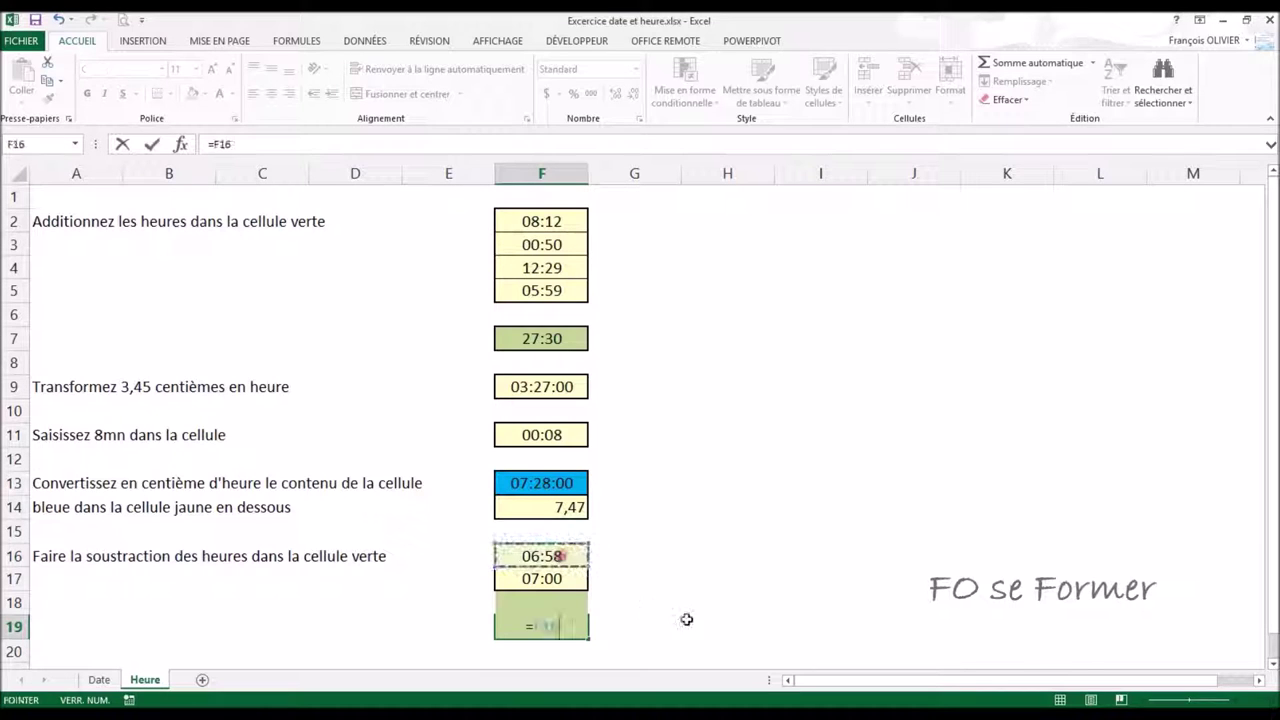
type("-")
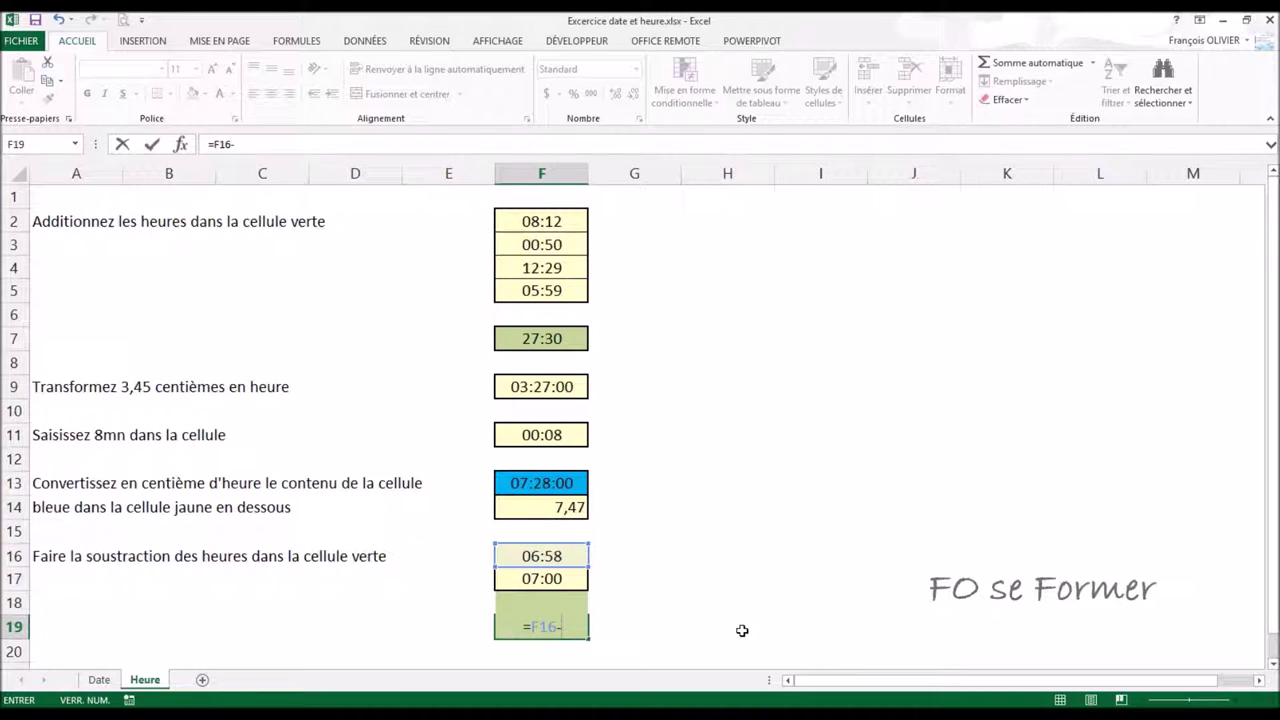
left_click(557, 582)
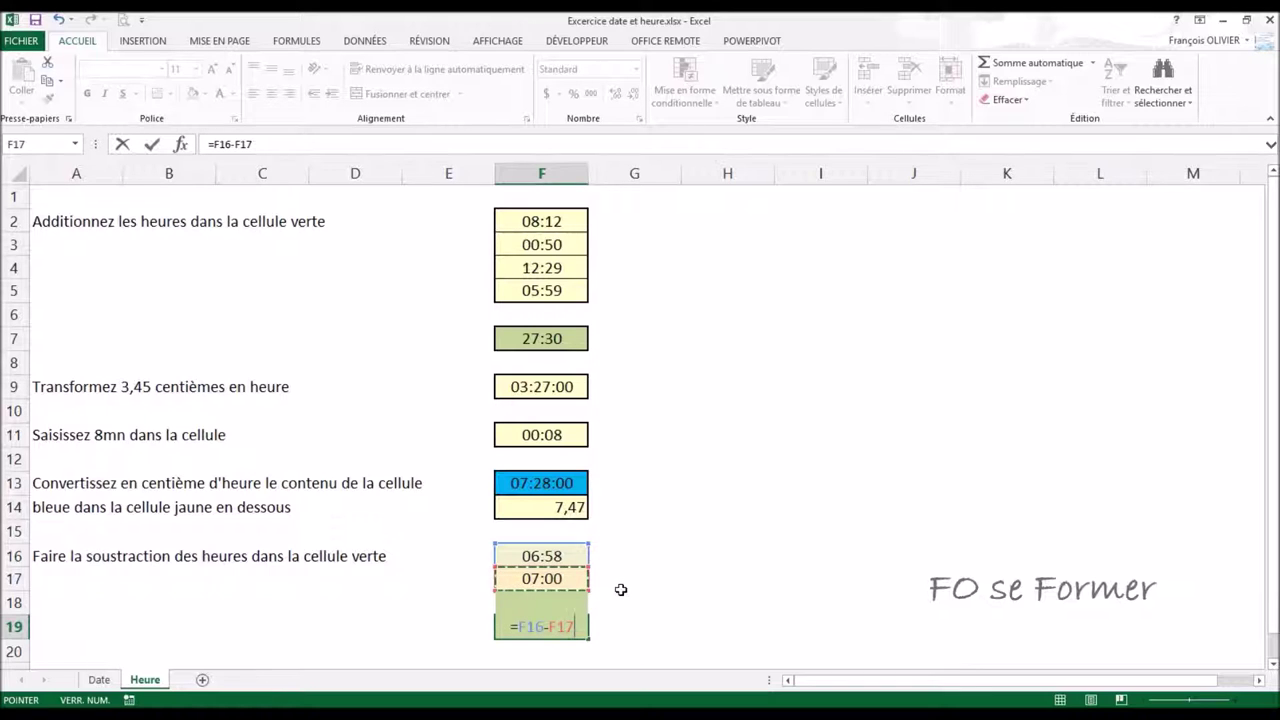
key("ctrl+Return")
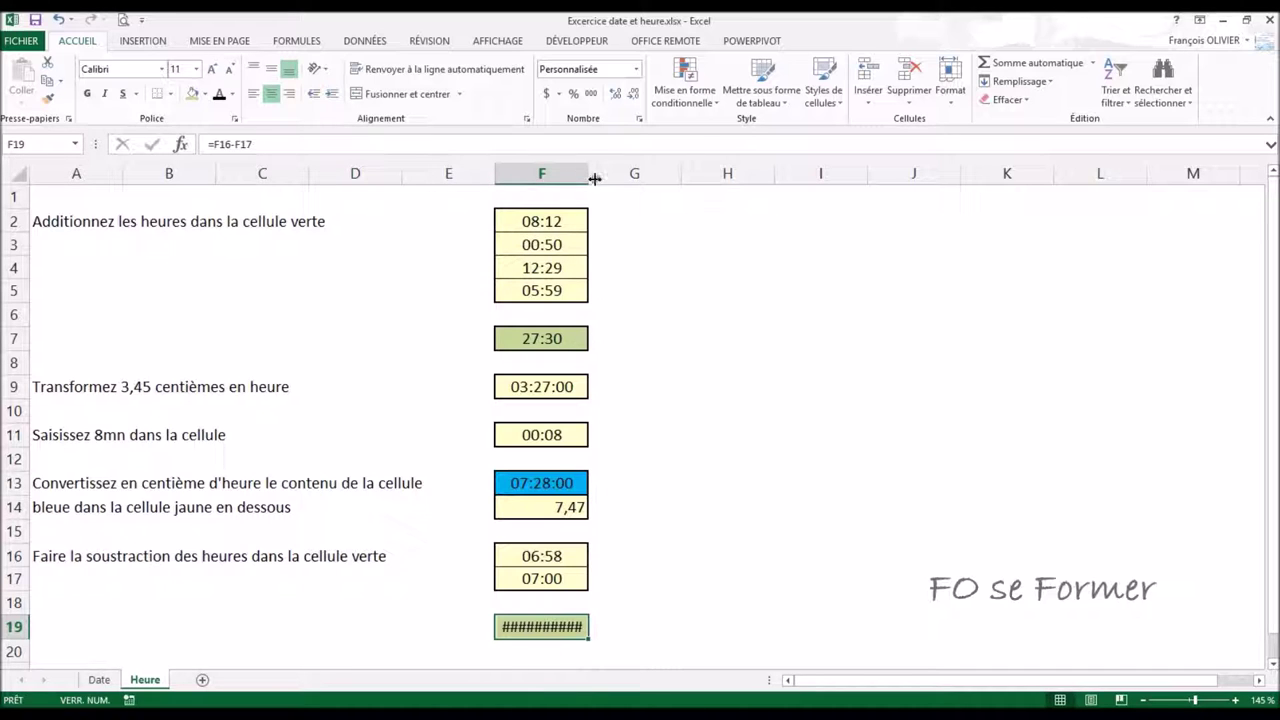
left_click_drag(589, 174, 1200, 178)
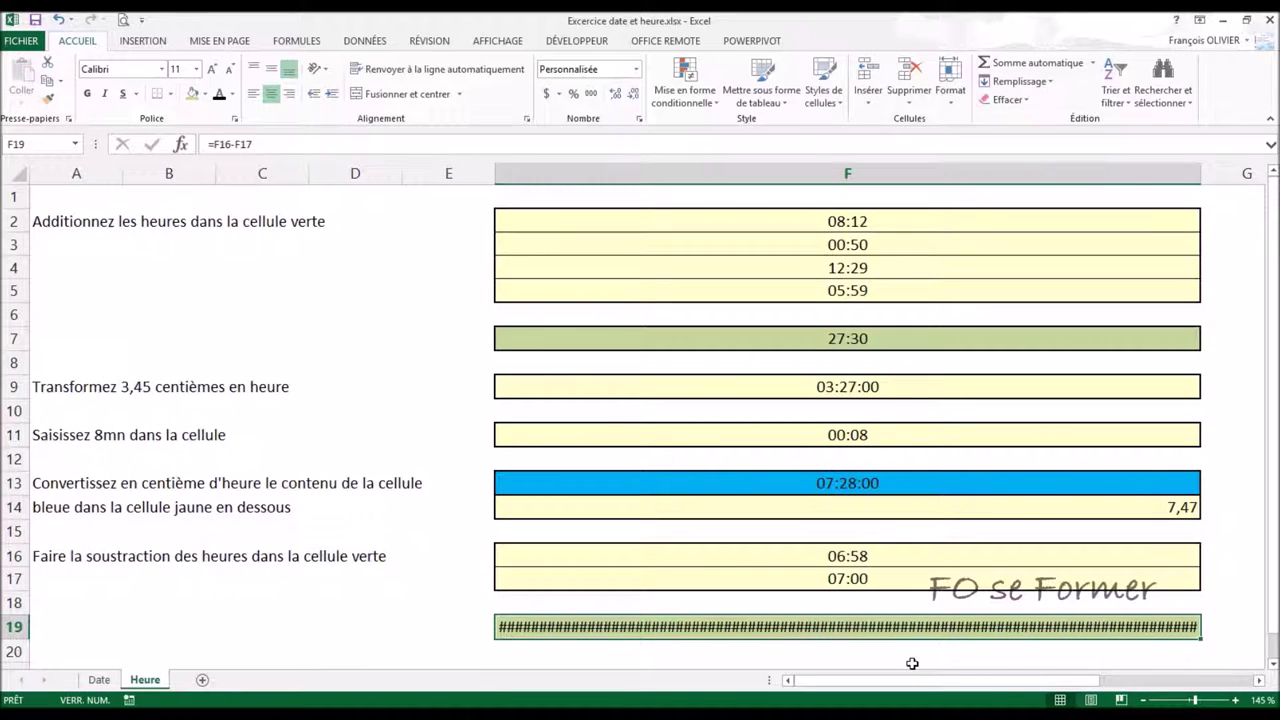
key("ctrl+z")
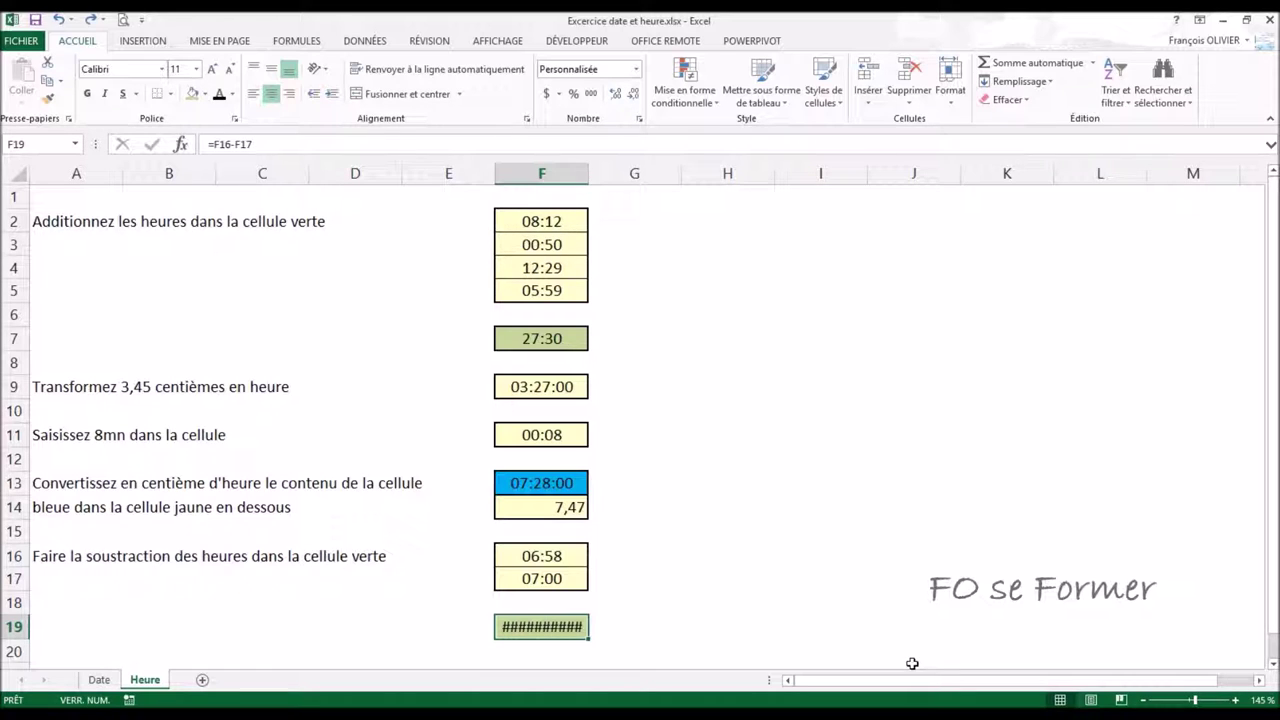
left_click(15, 40)
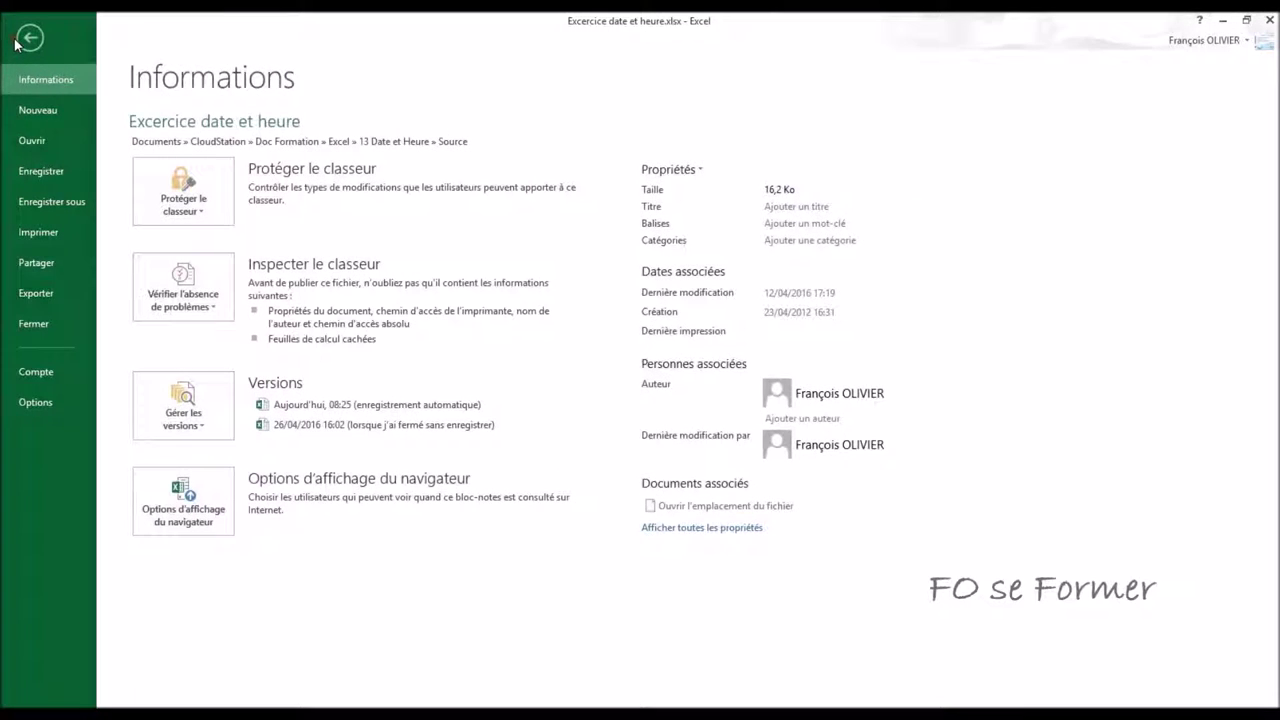
Turn on 'Utiliser le calendrier depuis 1904' in Excel's advanced options and confirm
left_click(33, 402)
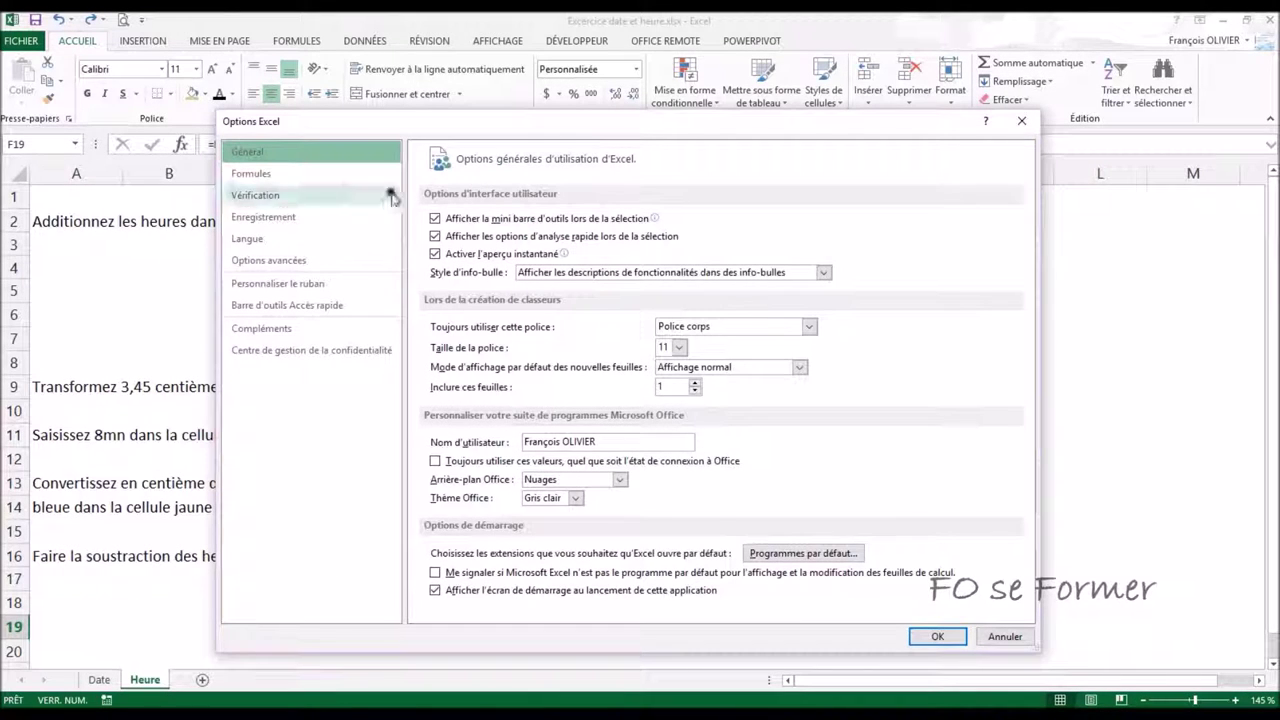
left_click_drag(640, 124, 652, 40)
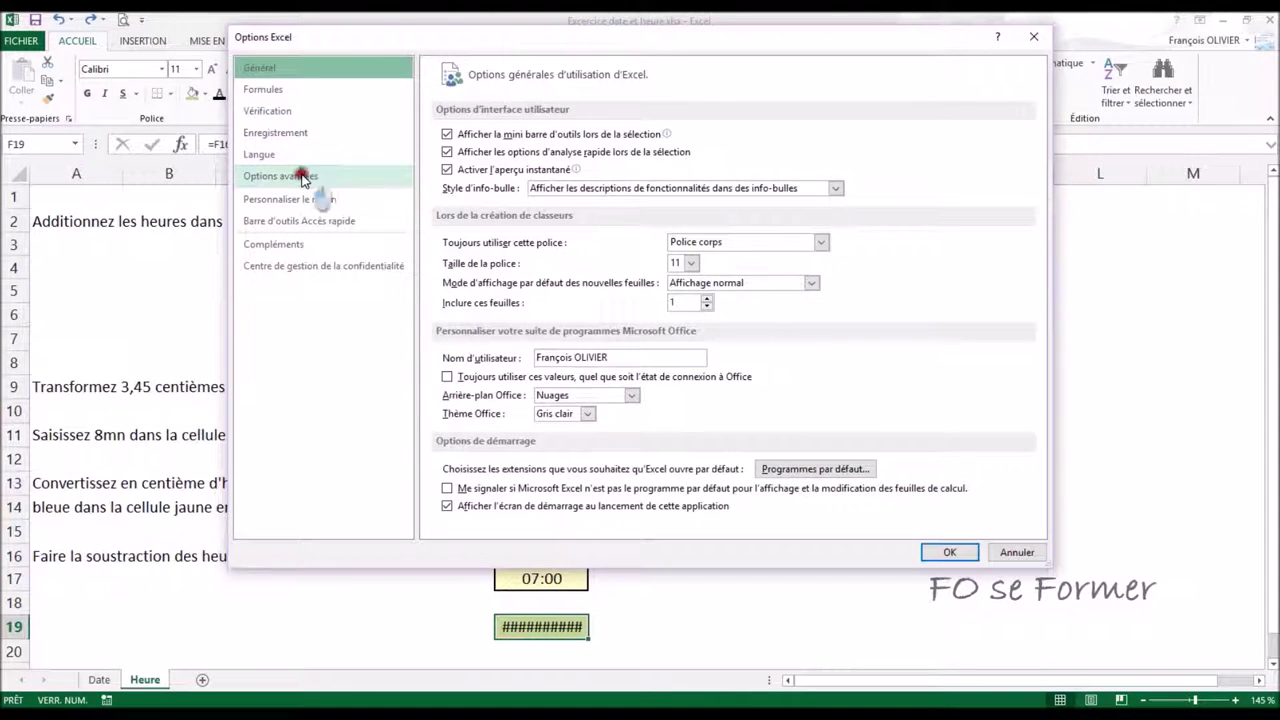
left_click(302, 178)
mouse_move(1034, 130)
left_mouse_down()
mouse_move(1021, 483)
mouse_move(1033, 483)
mouse_move(1032, 422)
left_mouse_up()
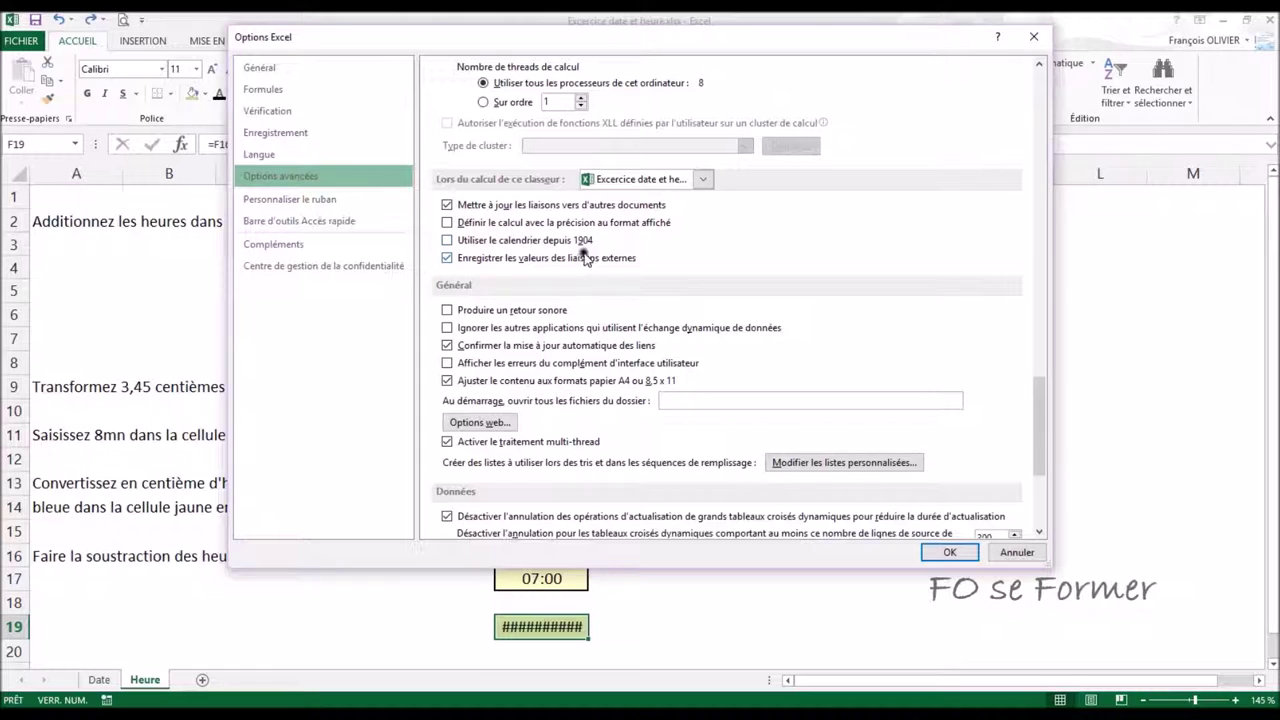
left_click(447, 241)
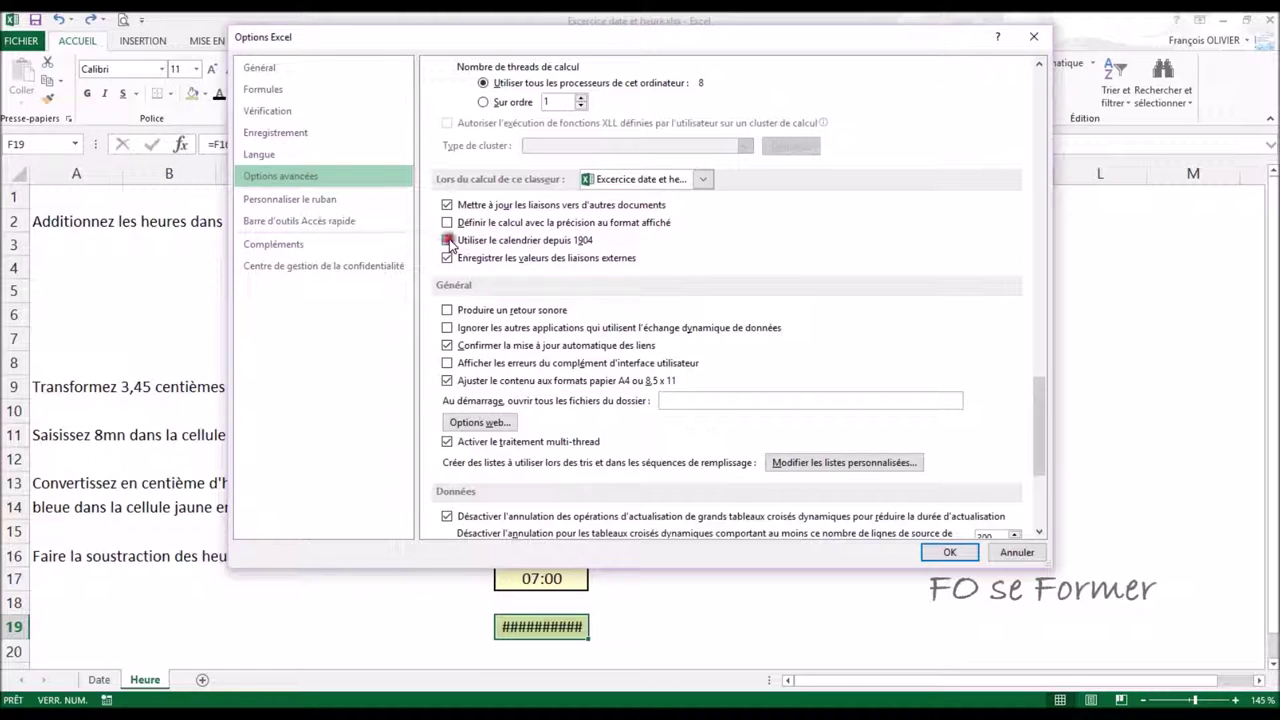
left_click(949, 553)
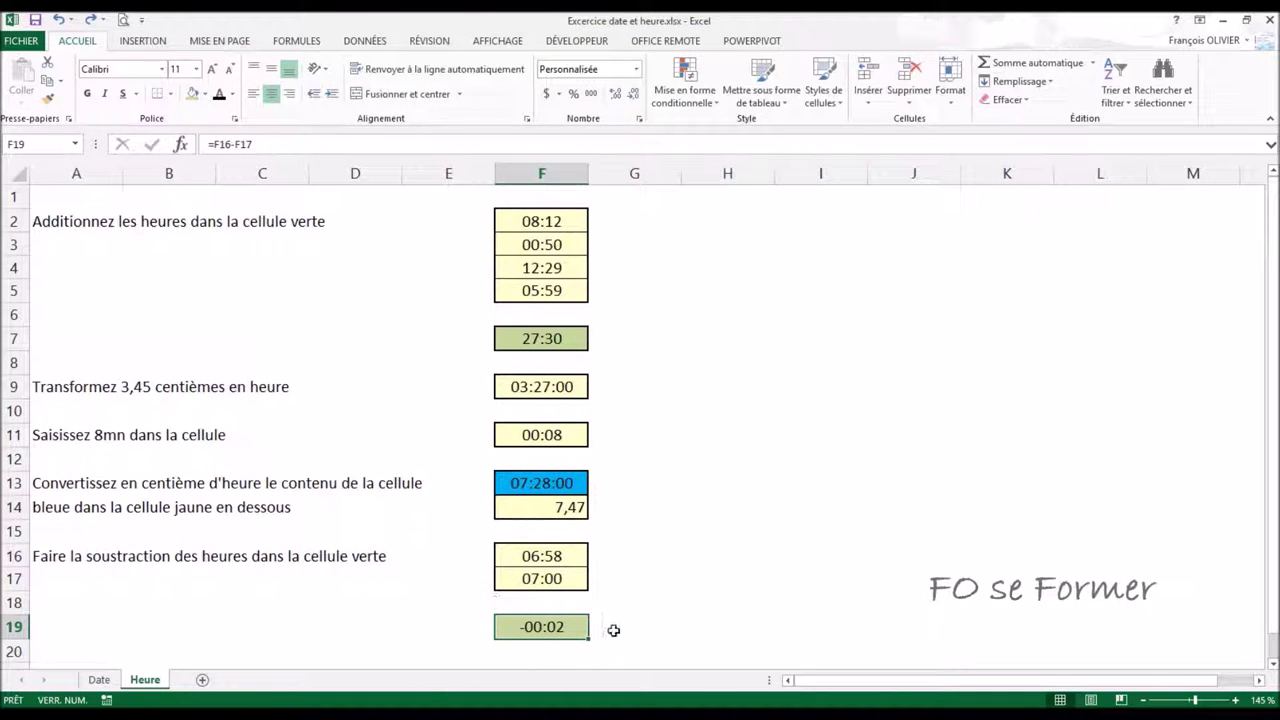
left_click(637, 578)
left_click(654, 552)
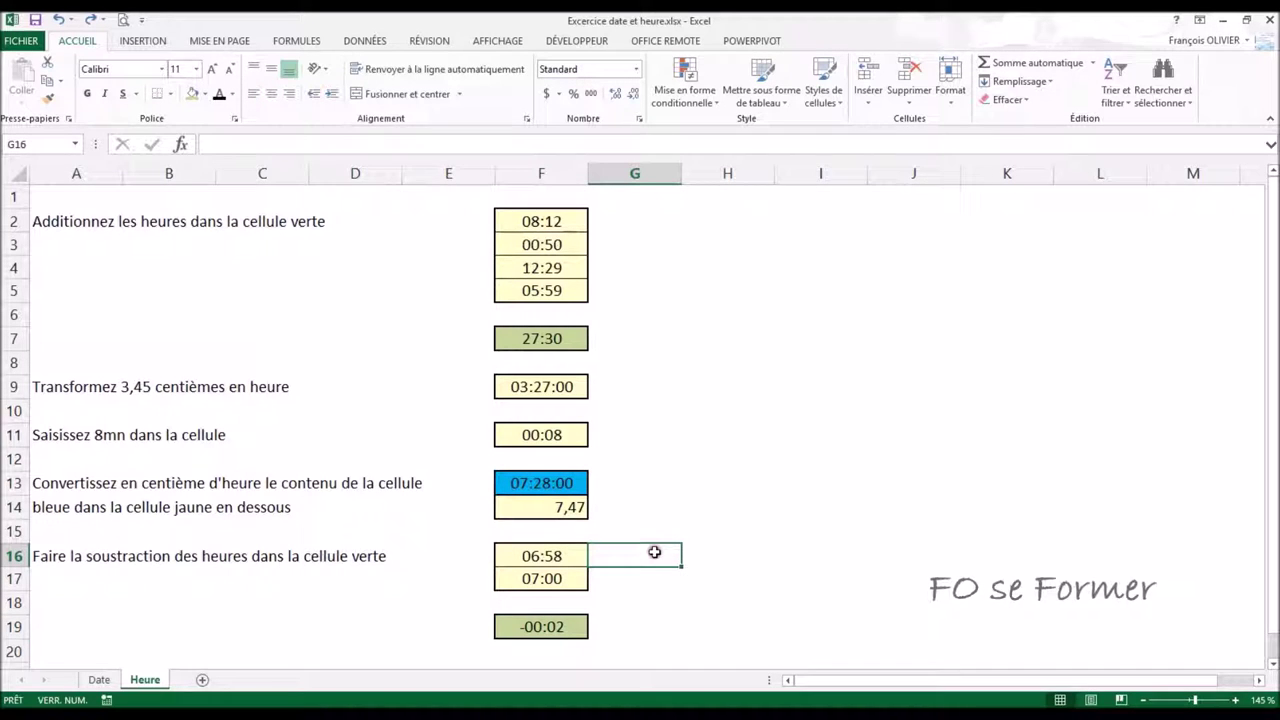